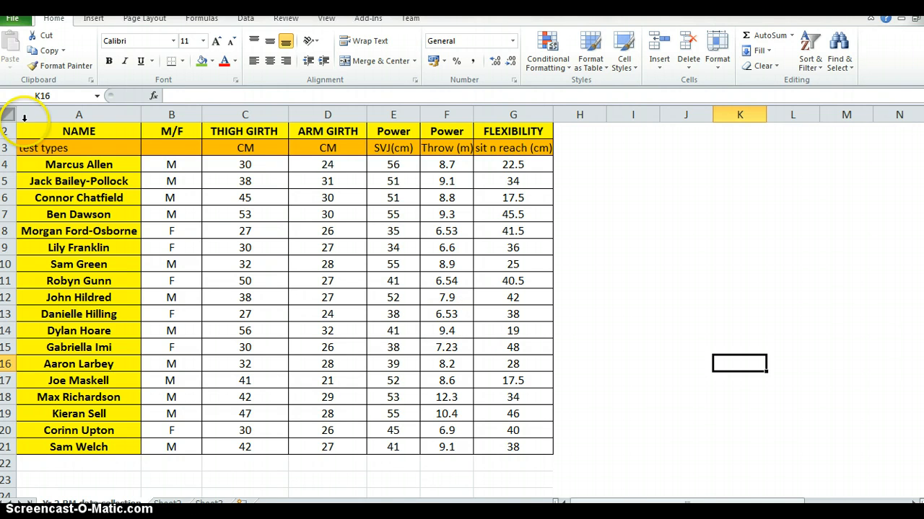
# Fill the name cells A4:A21 with green
pyautogui.moveTo(66, 164); pyautogui.dragTo(78, 446)
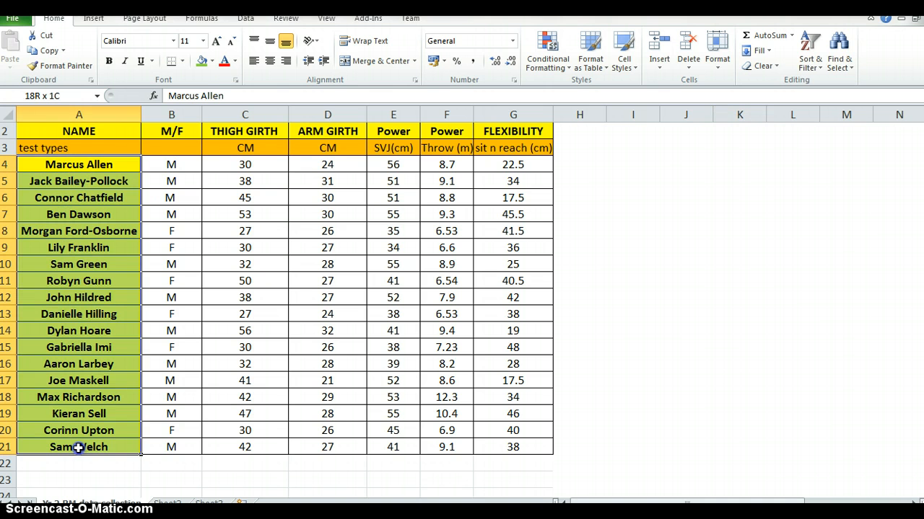
pyautogui.click(202, 61)
pyautogui.click(81, 314)
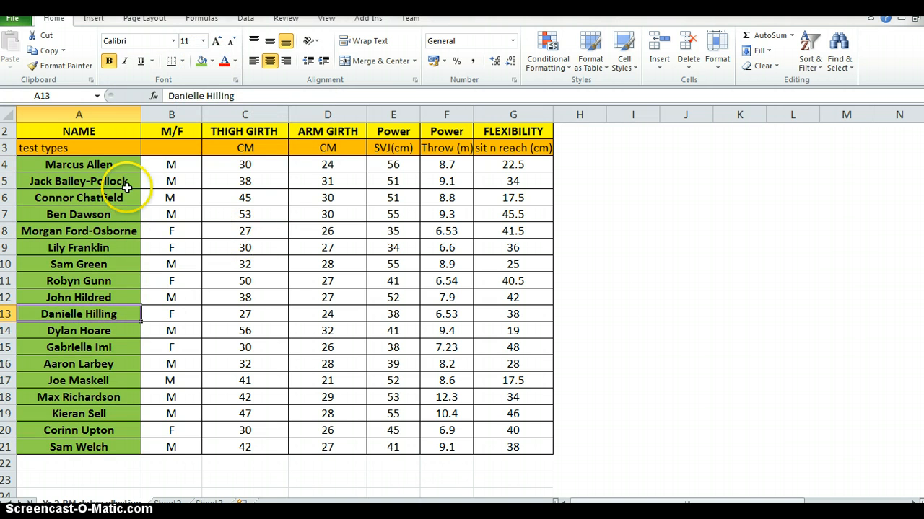
# Look at the fill colour options in the cell formatting settings for A4 and close them without changes
pyautogui.click(80, 165)
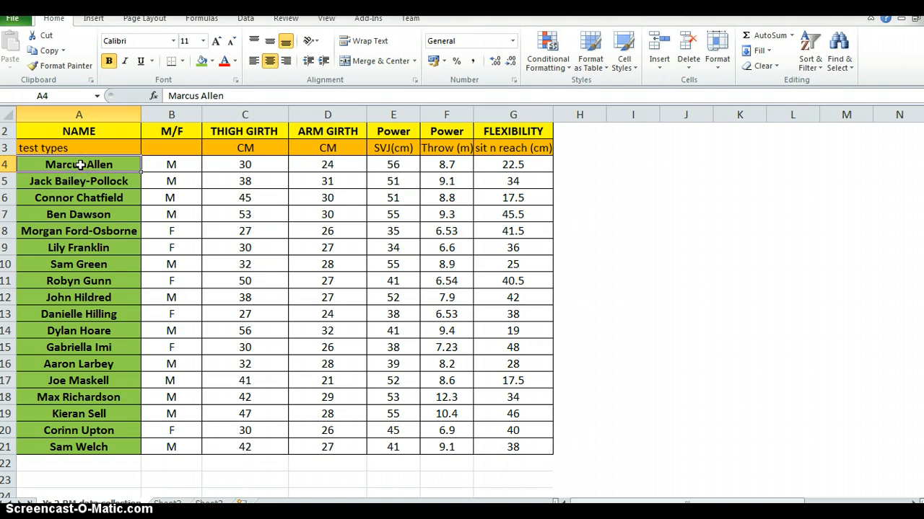
pyautogui.rightClick(82, 169)
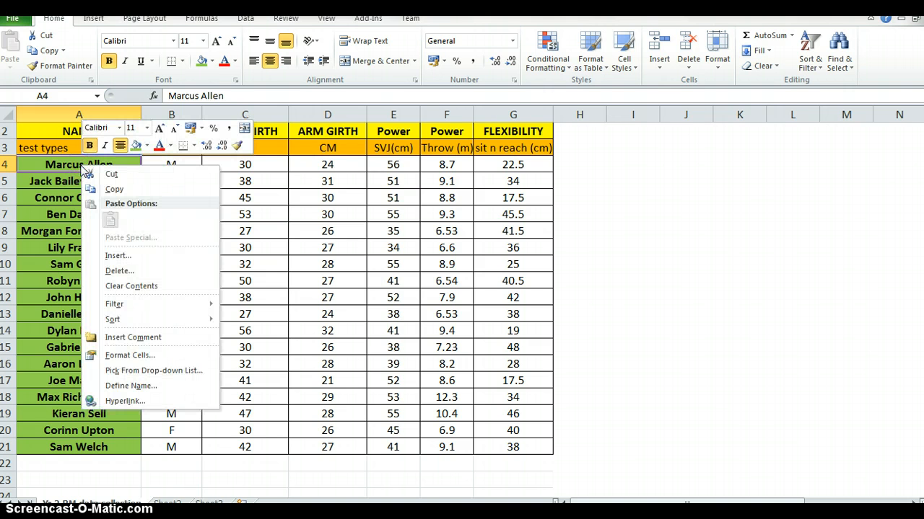
pyautogui.click(154, 354)
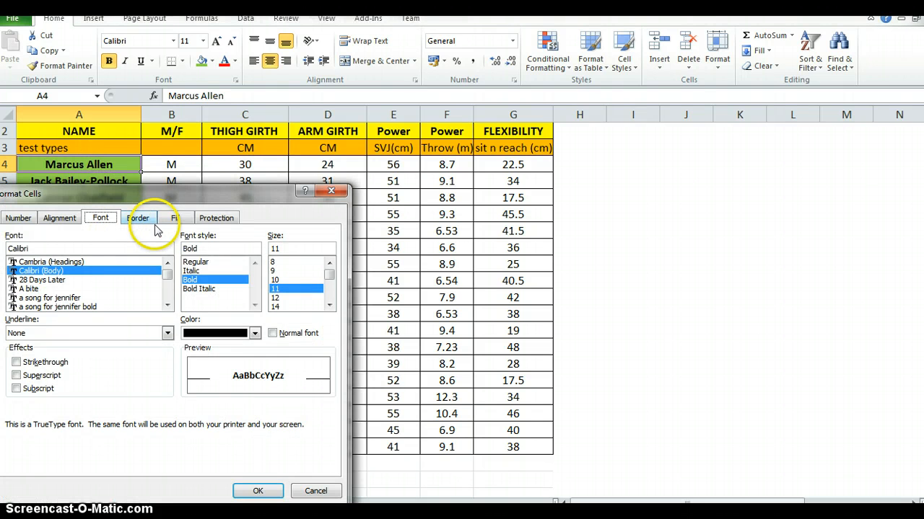
pyautogui.click(175, 218)
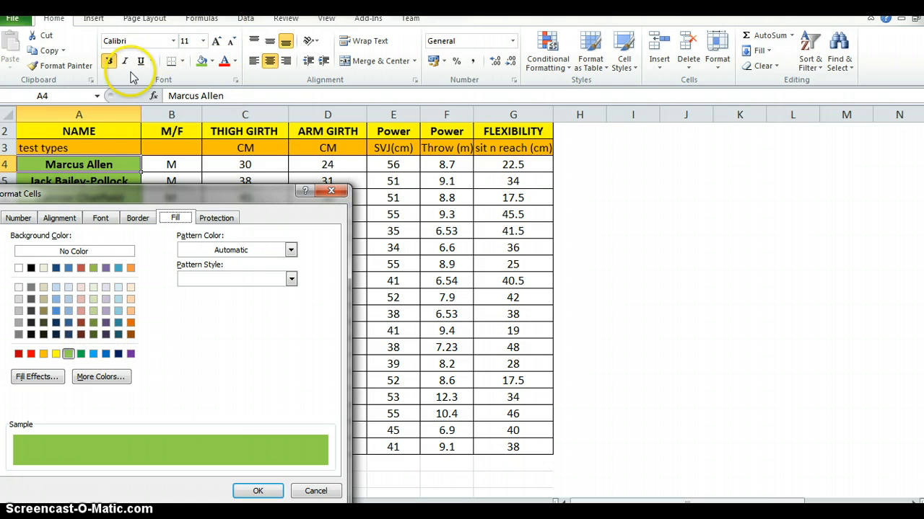
pyautogui.click(317, 491)
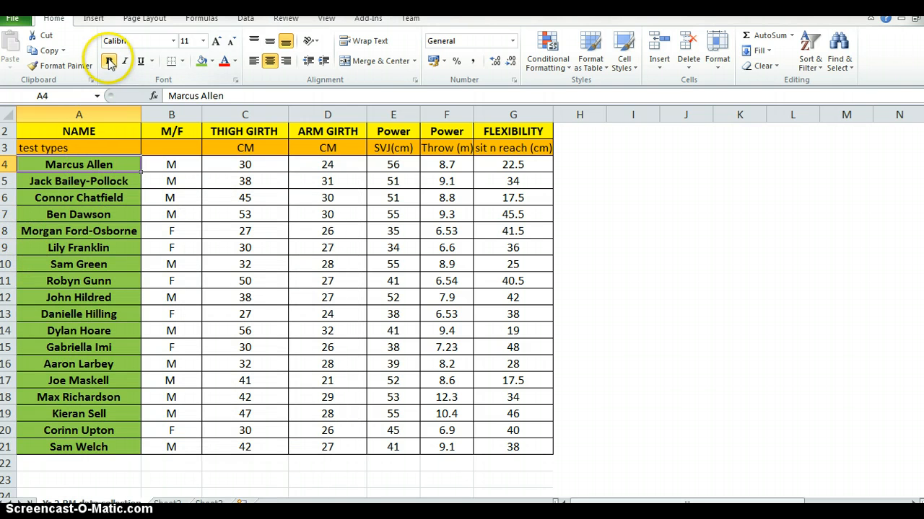
# Remove the bold formatting from the name in cell A8
pyautogui.click(85, 234)
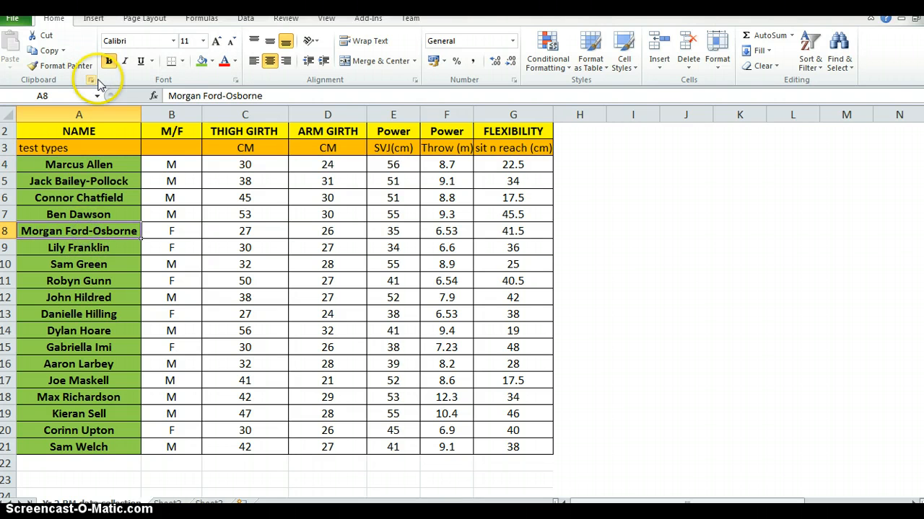
pyautogui.click(109, 61)
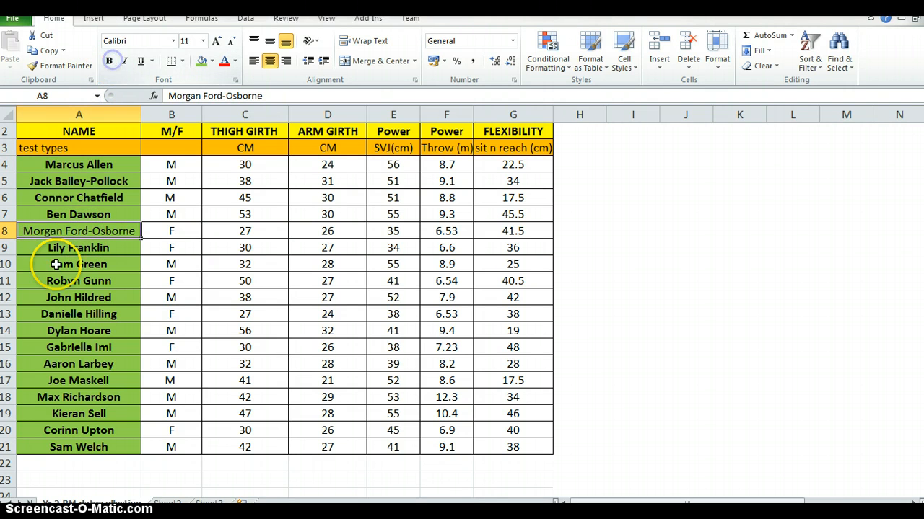
pyautogui.click(98, 330)
pyautogui.click(63, 160)
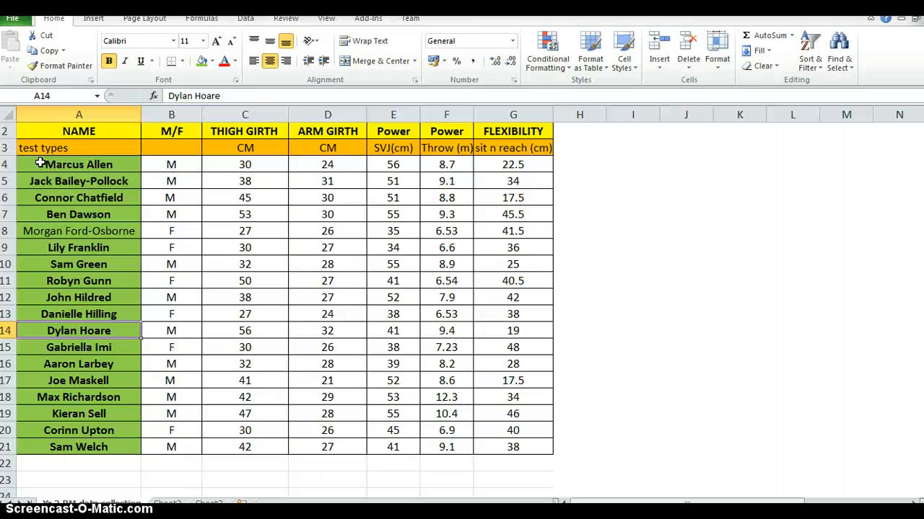
# Add the unit to the thigh girth heading in C2 so it reads "THIGH GIRTH cm"
pyautogui.click(243, 149)
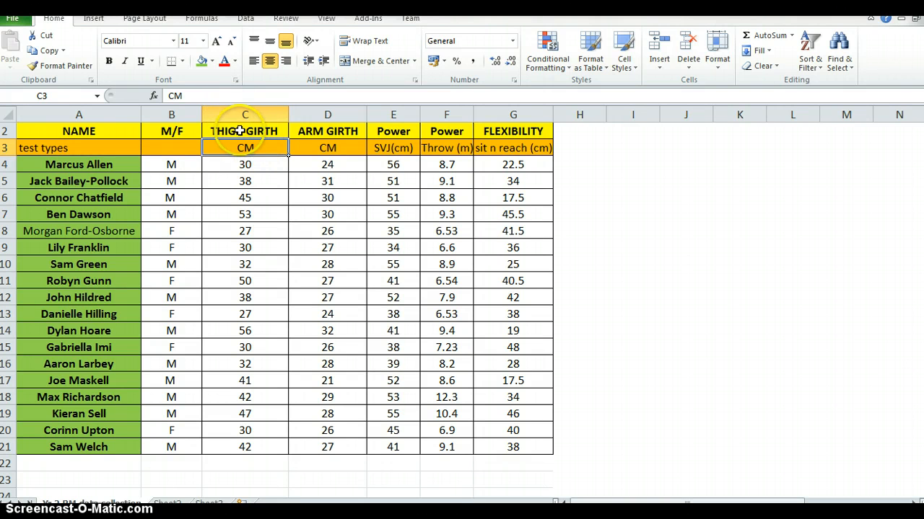
pyautogui.click(239, 131)
pyautogui.click(233, 96)
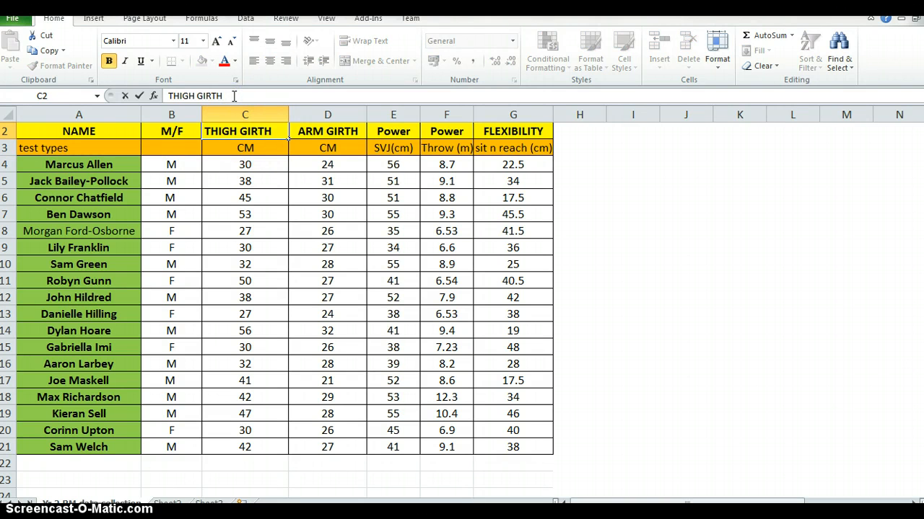
pyautogui.write('cm')
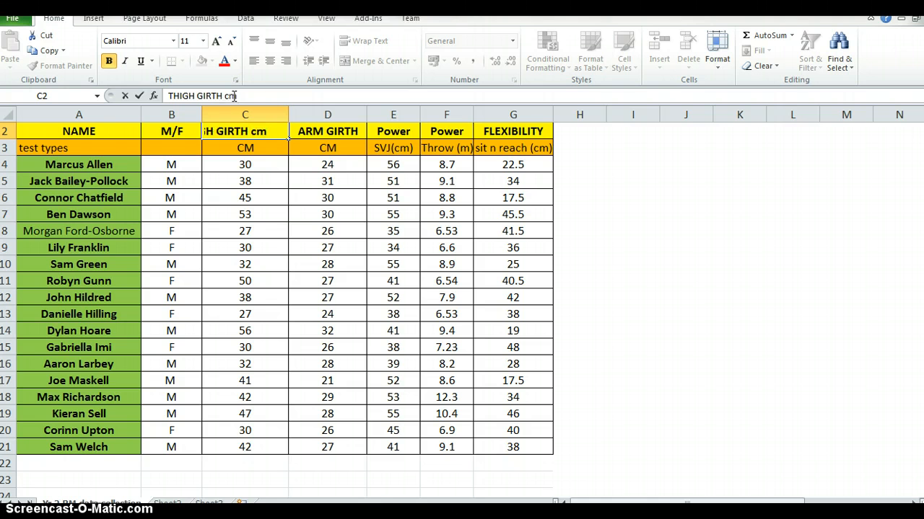
pyautogui.click(272, 265)
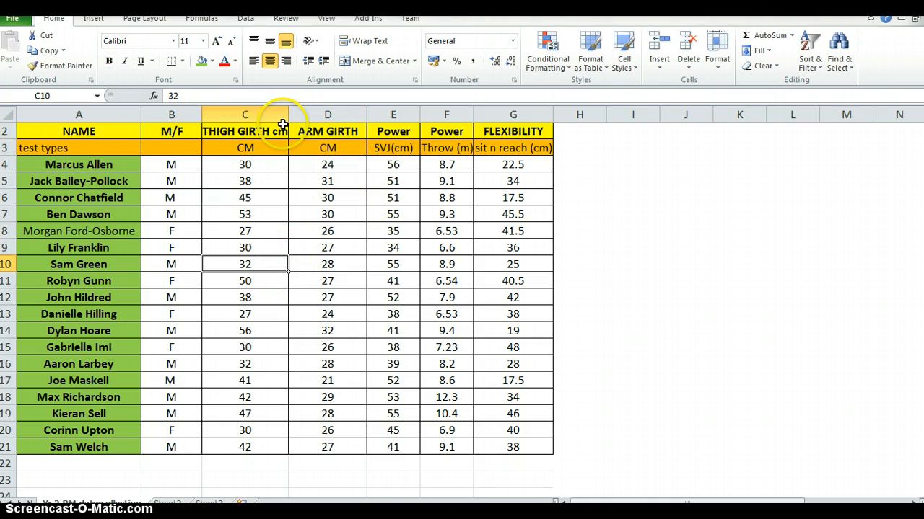
# Add the unit to the arm girth heading in D2 so it reads "ARM GIRTH cm"
pyautogui.click(318, 132)
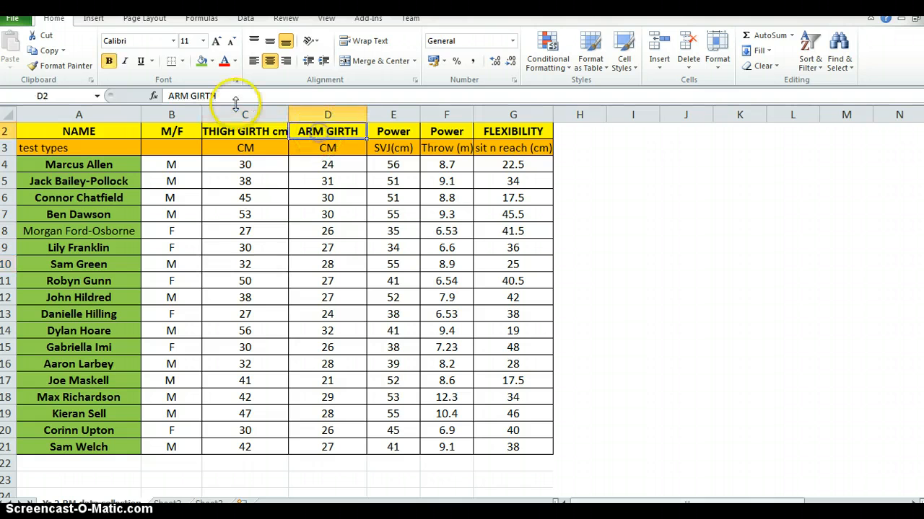
pyautogui.click(237, 95)
pyautogui.write('cm')
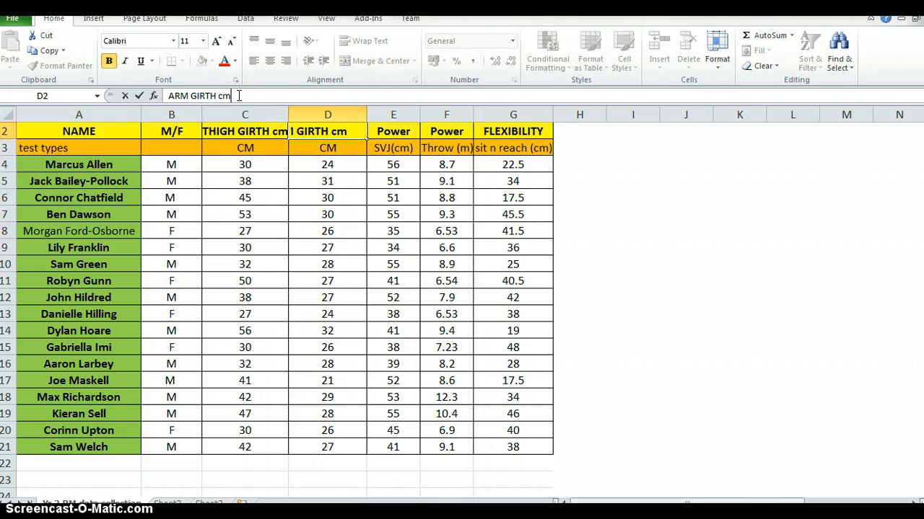
pyautogui.click(296, 212)
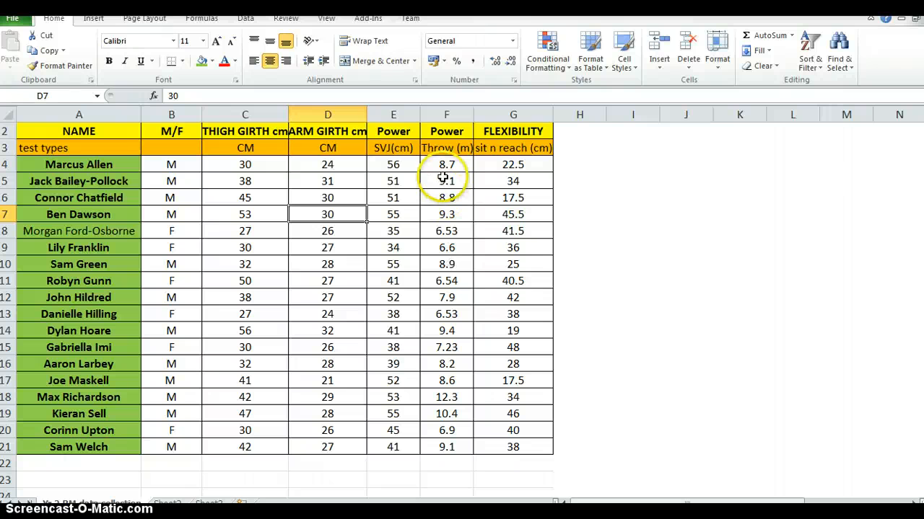
# Format the Throw (m) values in F4:F21 as Number with 2 decimal places
pyautogui.click(448, 230)
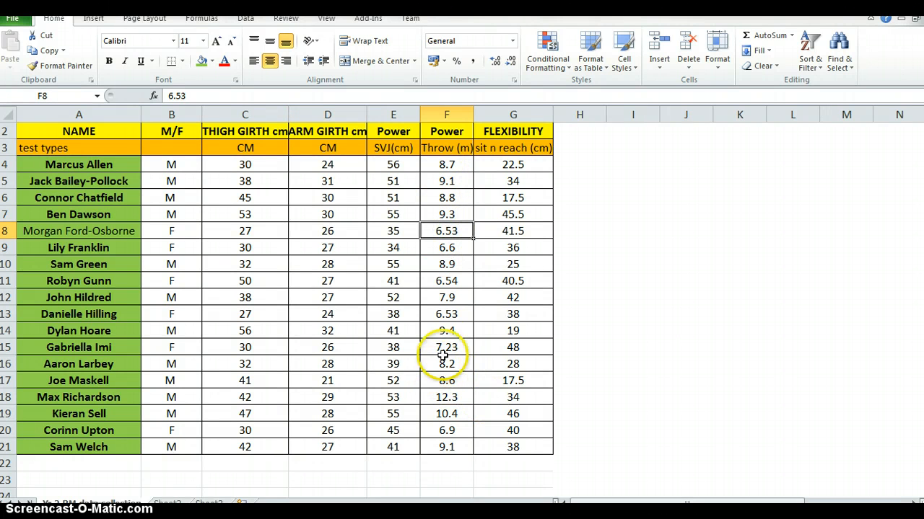
pyautogui.click(450, 265)
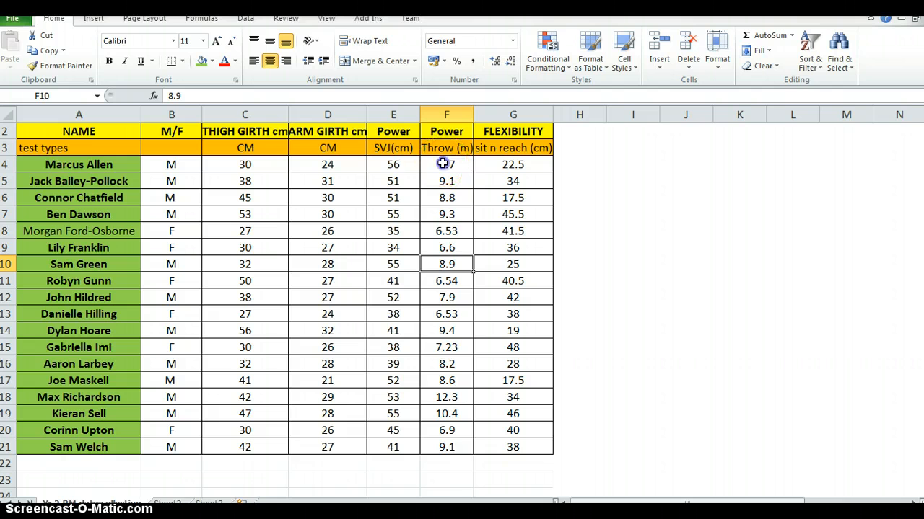
pyautogui.moveTo(443, 163); pyautogui.dragTo(449, 445)
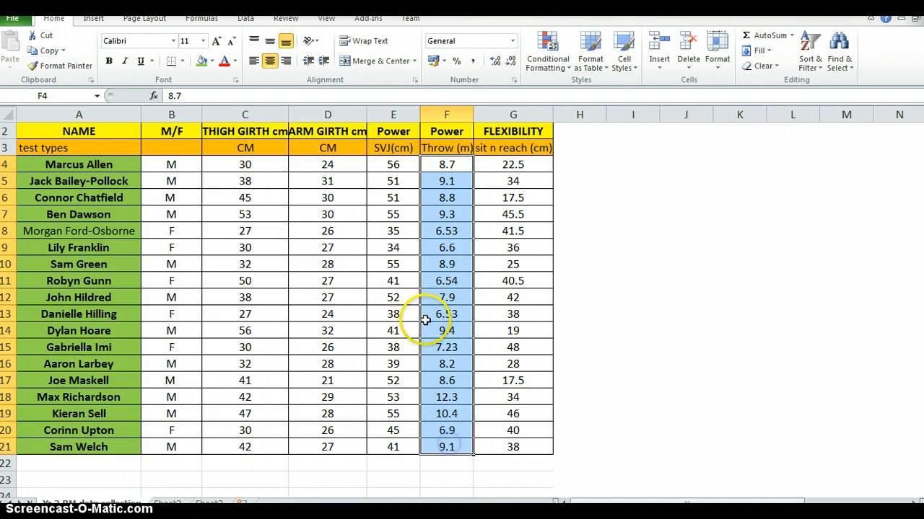
pyautogui.rightClick(437, 265)
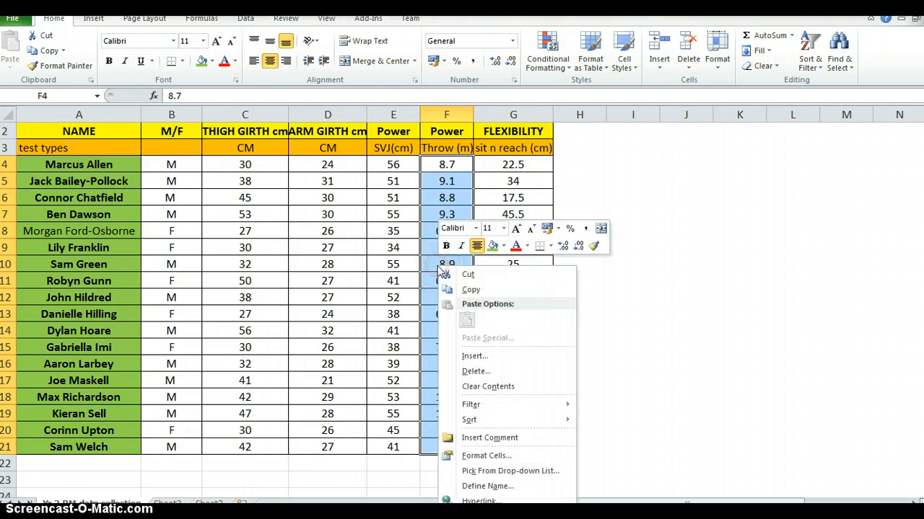
pyautogui.click(484, 458)
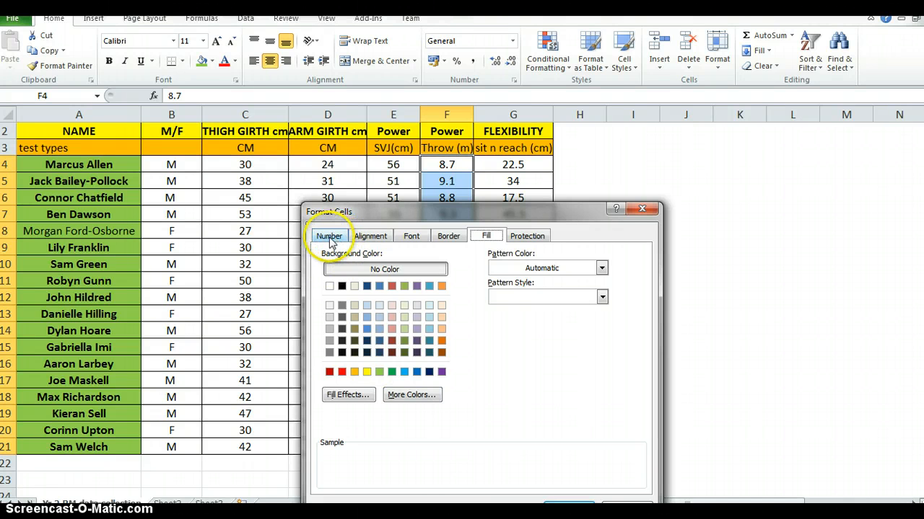
pyautogui.click(329, 241)
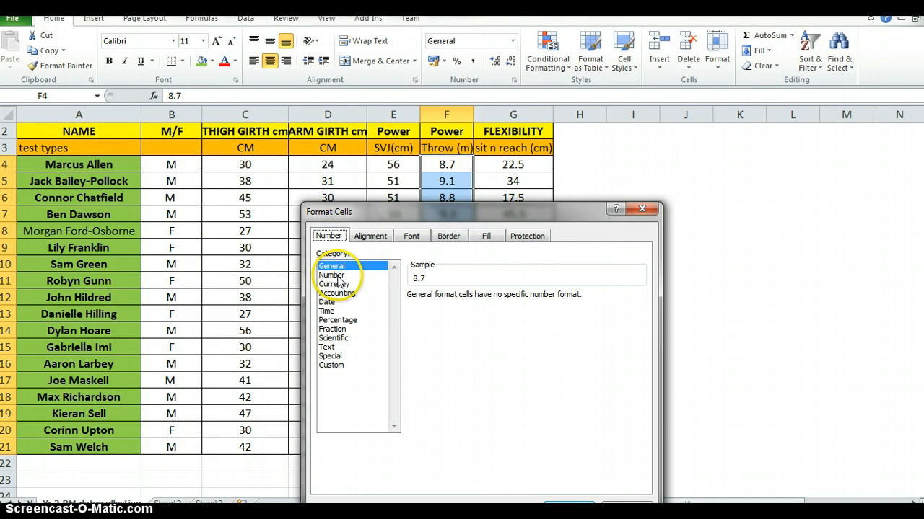
pyautogui.click(332, 275)
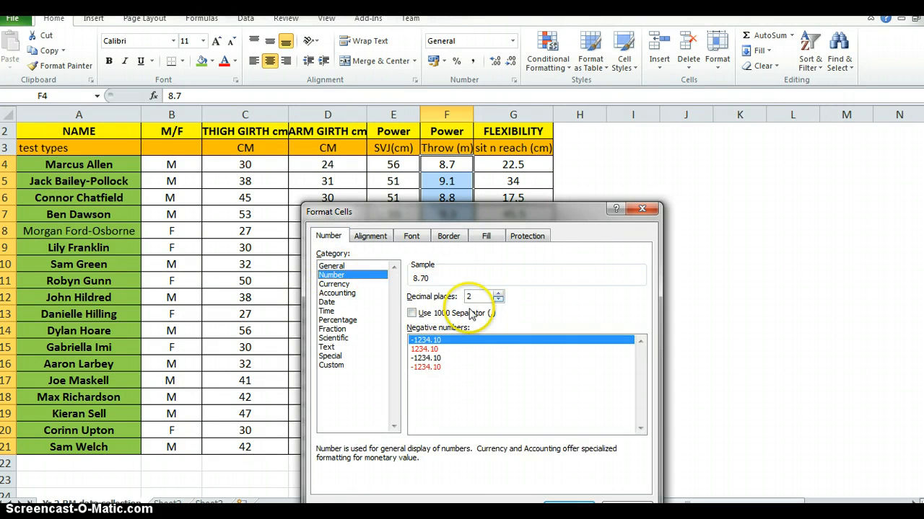
pyautogui.click(498, 293)
pyautogui.click(498, 300)
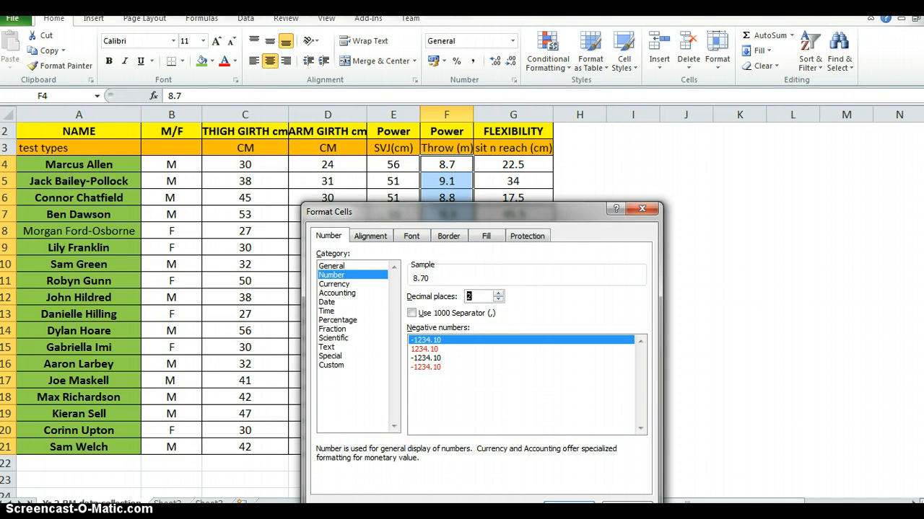
pyautogui.press('Return')
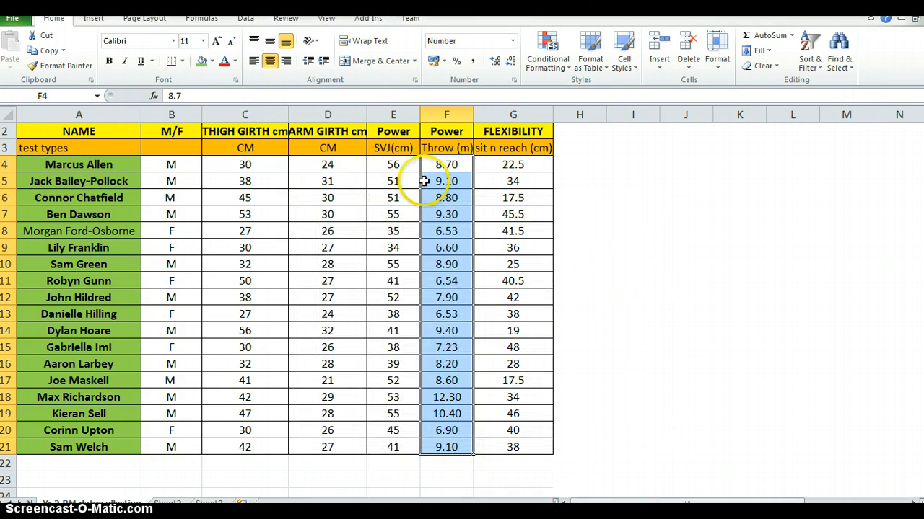
pyautogui.click(446, 283)
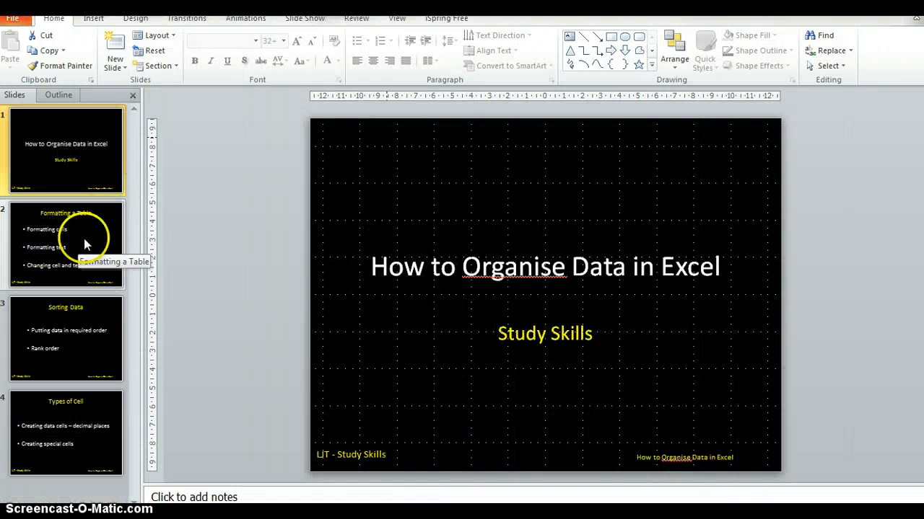
# In the PowerPoint presentation, play the slide show from the Formatting a Table slide to Sorting Data, and exit it
pyautogui.click(84, 238)
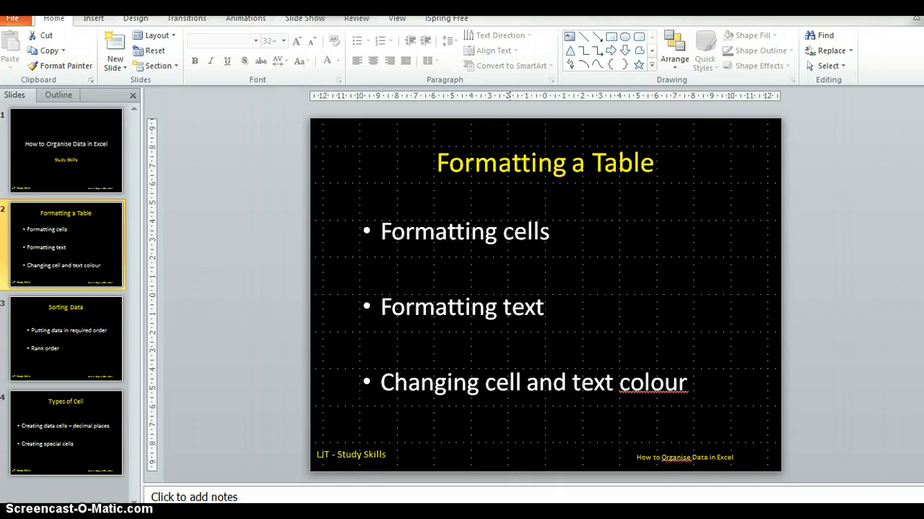
pyautogui.hotkey('shift', 'F5')
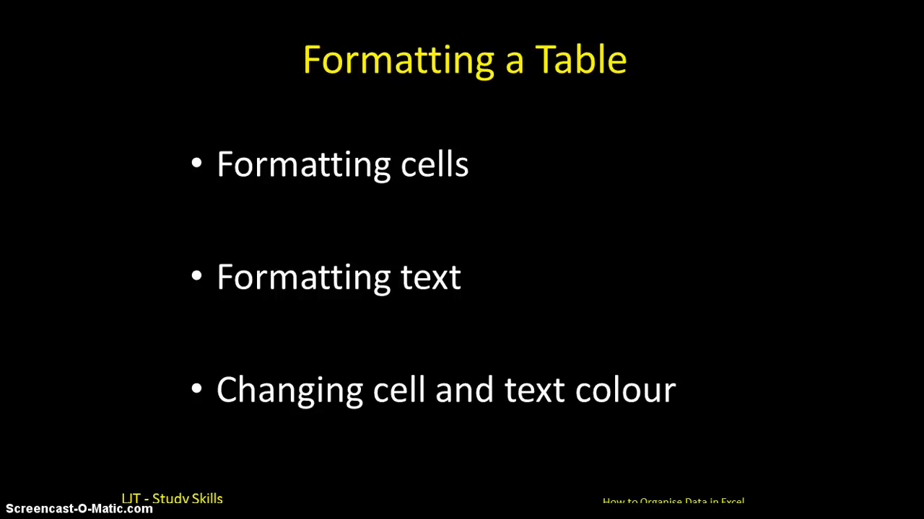
pyautogui.click(209, 419)
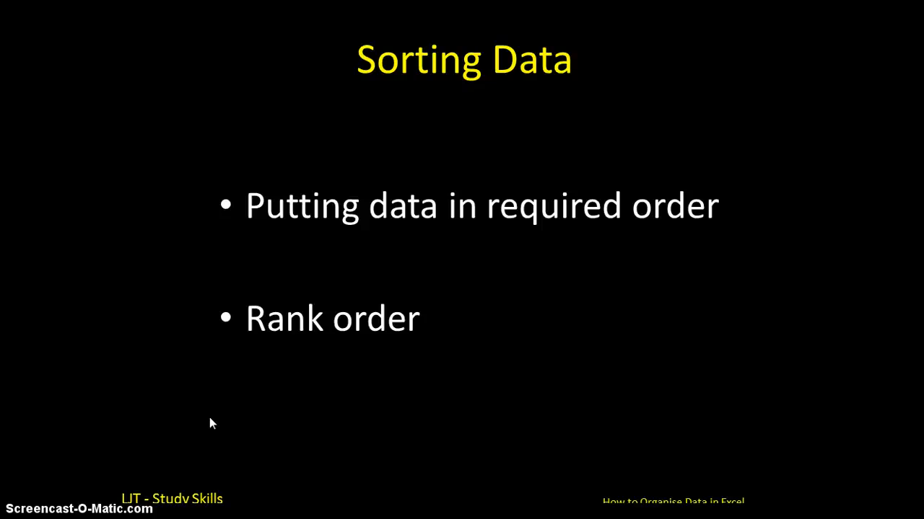
pyautogui.press('Escape')
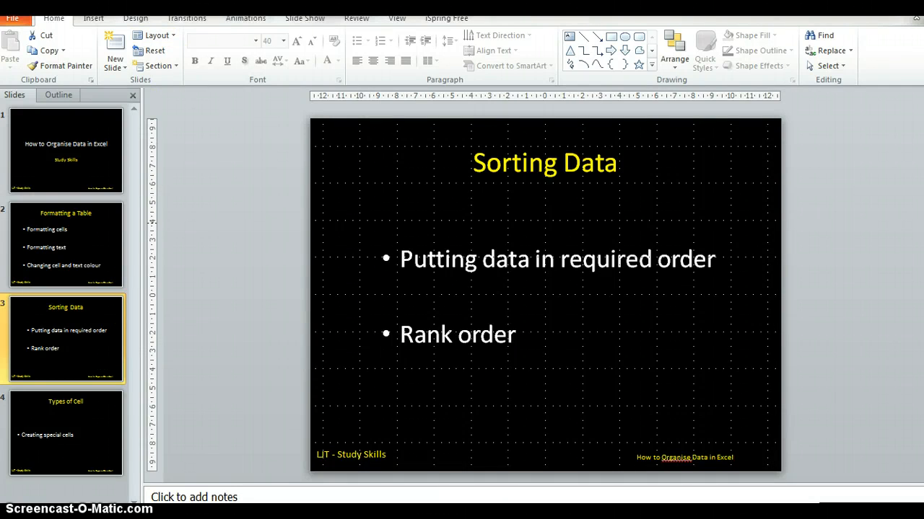
# Switch back to the Excel workbook and open Sheet2 with the surname and first name table
pyautogui.press('super+d')
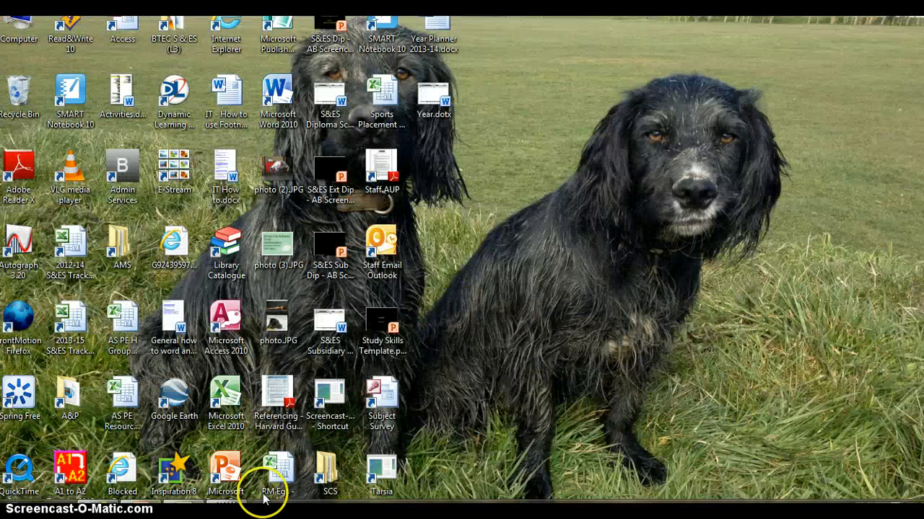
pyautogui.click(183, 502)
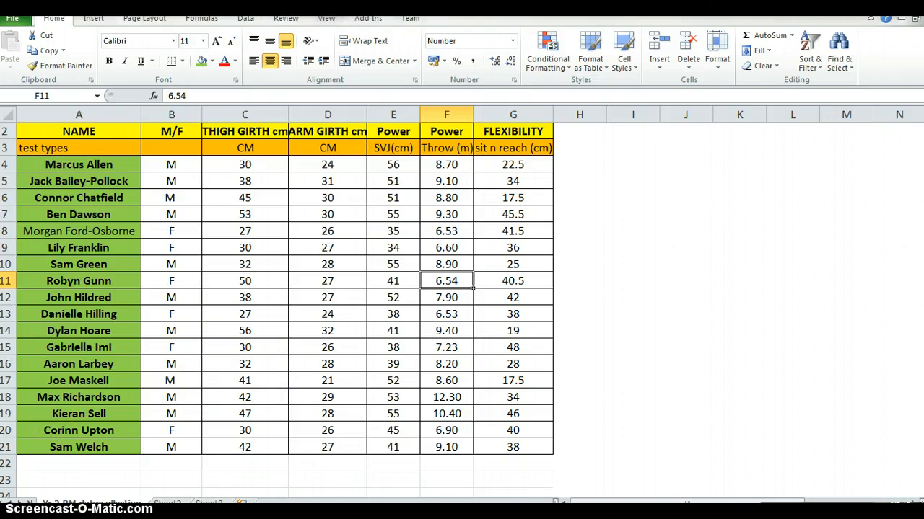
pyautogui.click(179, 503)
pyautogui.click(449, 450)
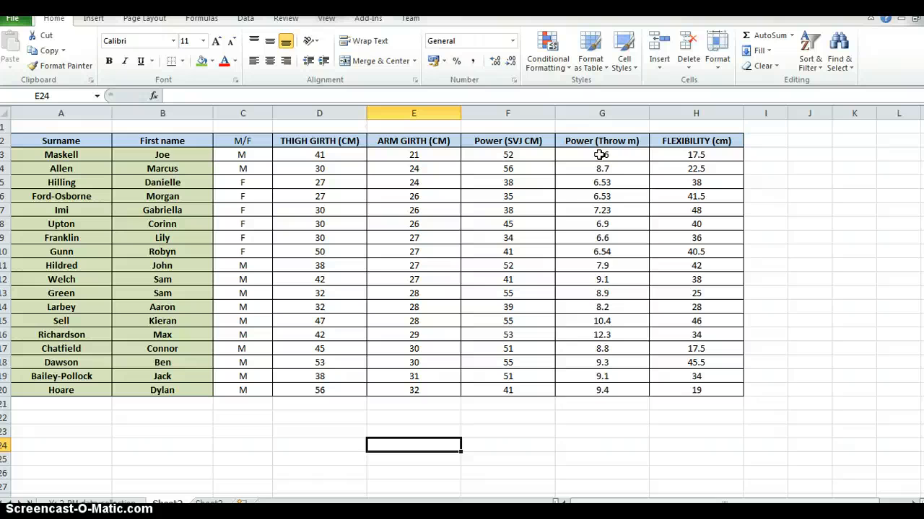
# Format the Power (Throw m) values in G3:G20 as Number with 2 decimal places
pyautogui.moveTo(600, 154); pyautogui.dragTo(604, 386)
pyautogui.rightClick(587, 226)
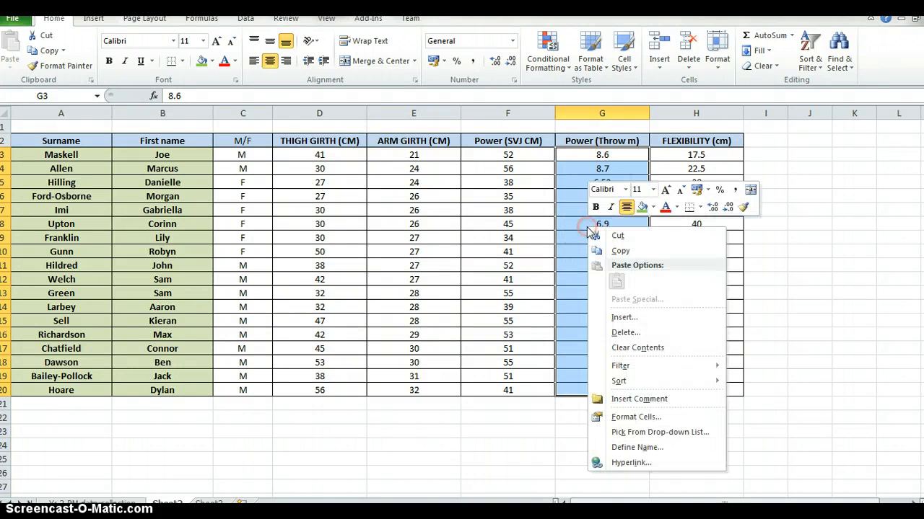
pyautogui.click(662, 418)
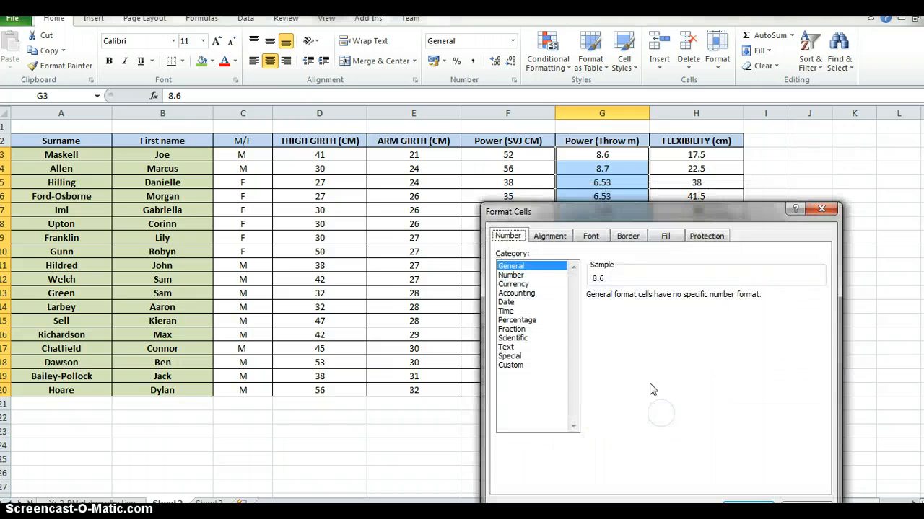
pyautogui.click(510, 275)
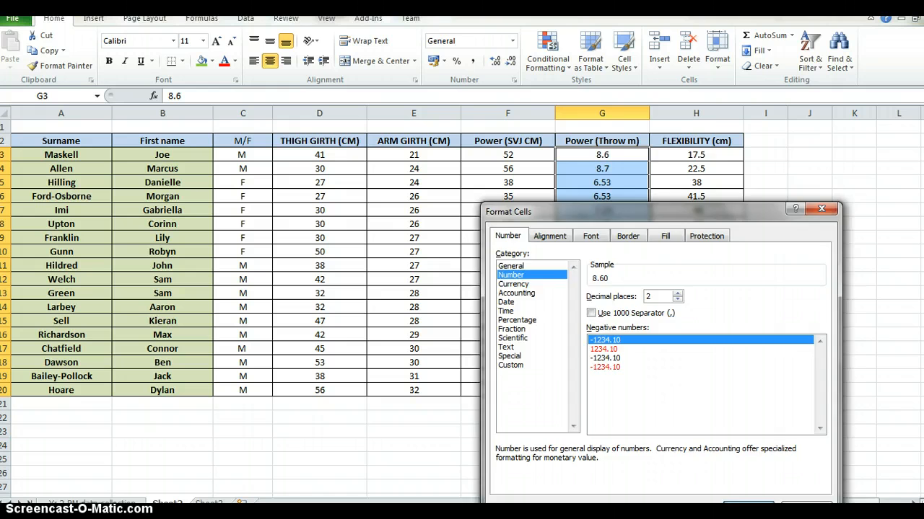
pyautogui.press('Return')
# Format the FLEXIBILITY (cm) values in H3:H20 as Number with 2 decimal places
pyautogui.moveTo(710, 154); pyautogui.dragTo(717, 387)
pyautogui.rightClick(694, 336)
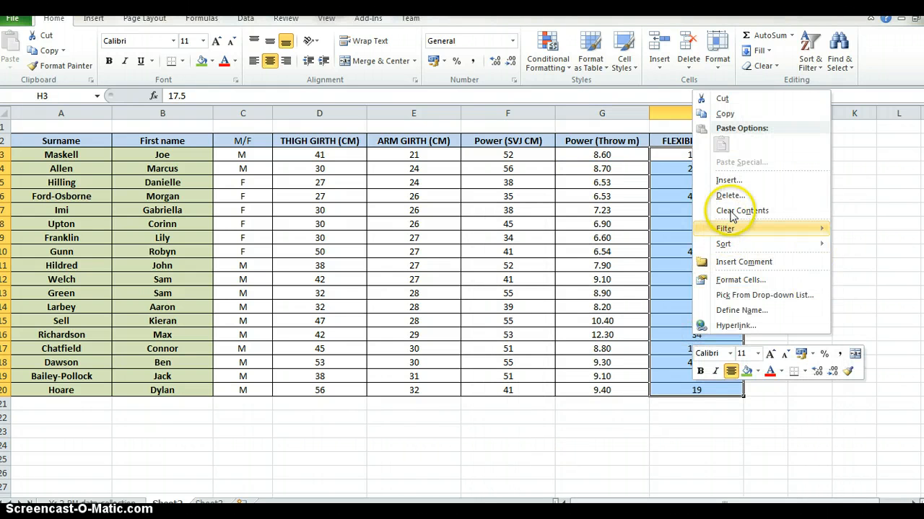
pyautogui.click(743, 281)
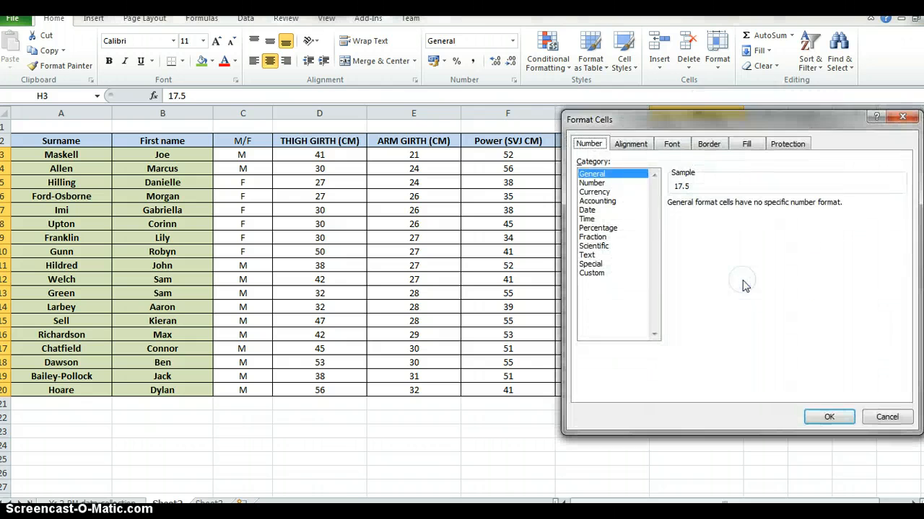
pyautogui.click(591, 182)
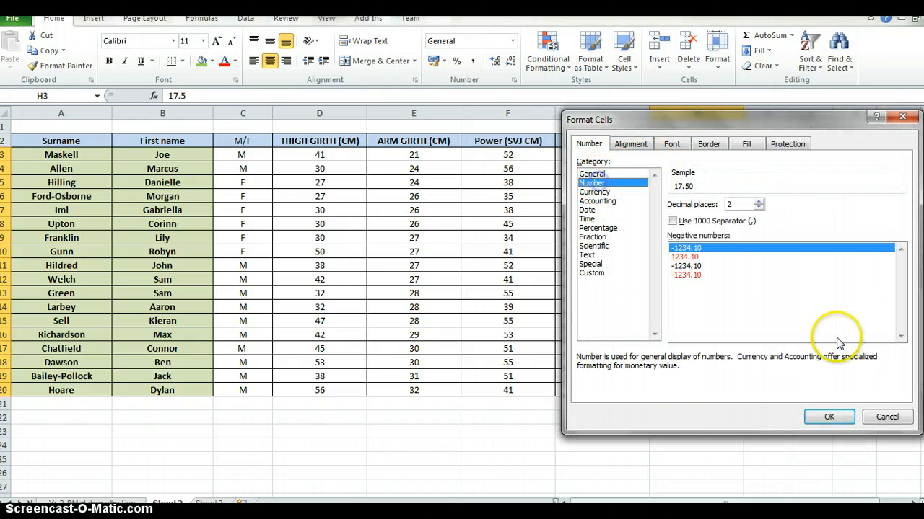
pyautogui.click(829, 417)
pyautogui.click(527, 351)
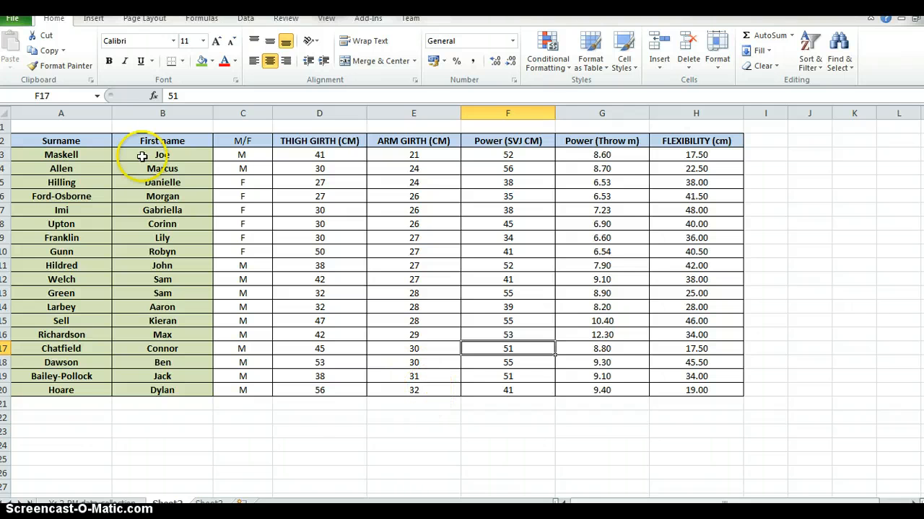
# Apply a filter to the table headings in A2:H2
pyautogui.click(85, 141)
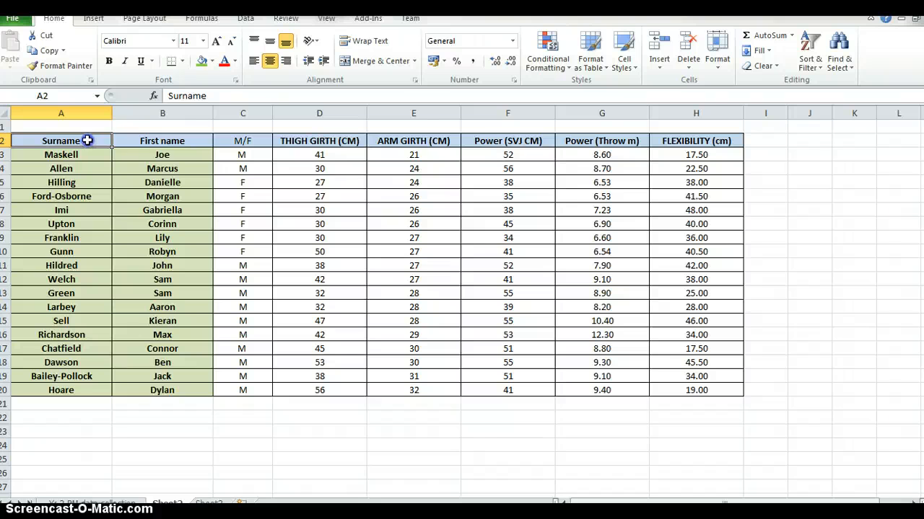
pyautogui.moveTo(88, 141); pyautogui.dragTo(681, 142)
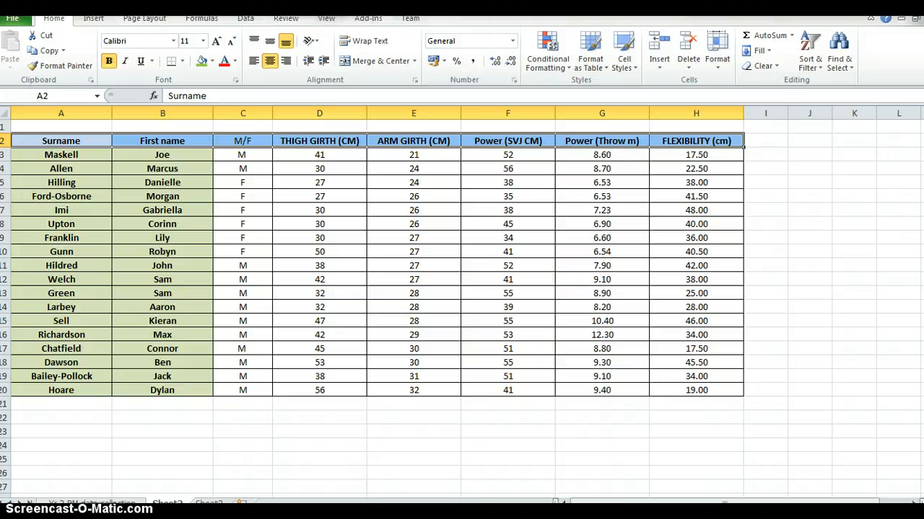
pyautogui.click(249, 19)
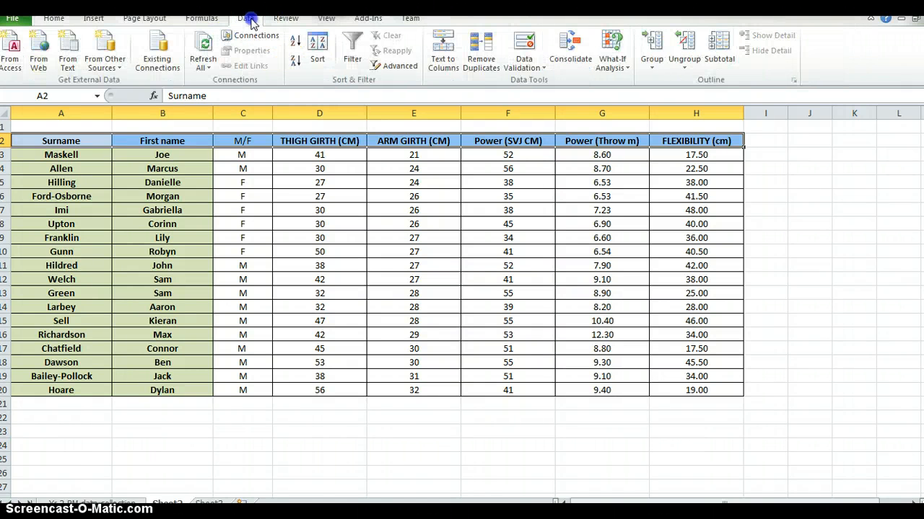
pyautogui.click(352, 52)
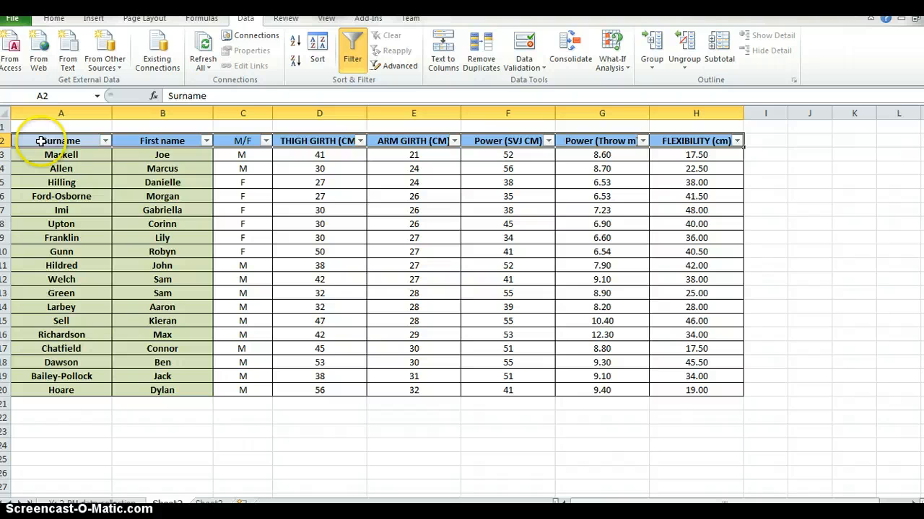
# Sort the table by Surname from A to Z, and again by M/F from A to Z
pyautogui.click(105, 141)
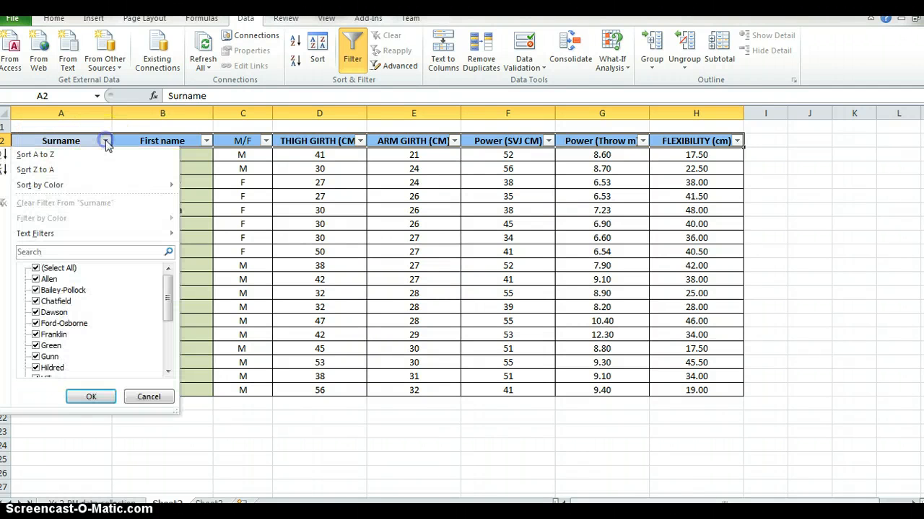
pyautogui.click(34, 154)
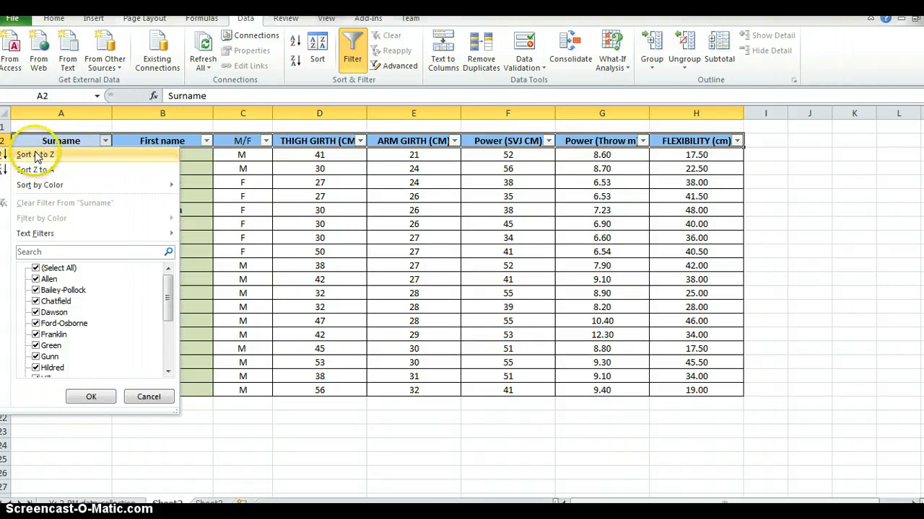
pyautogui.click(840, 280)
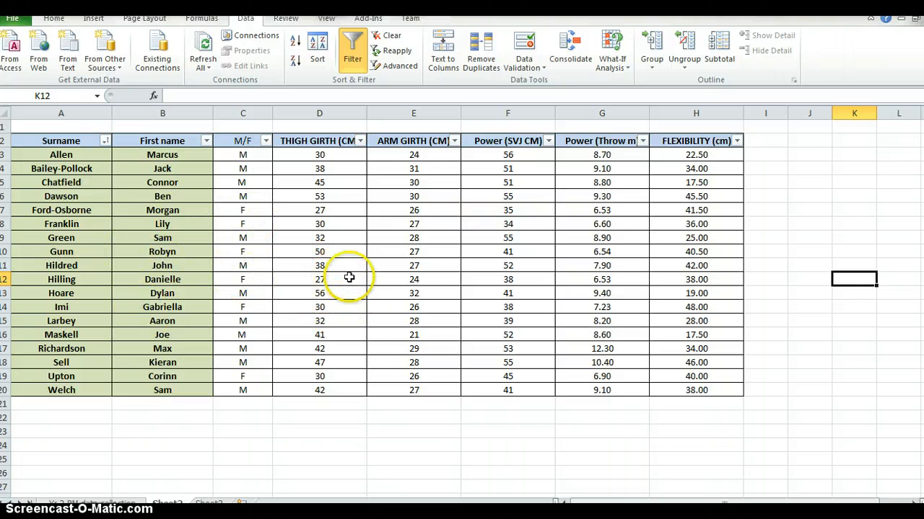
pyautogui.click(266, 141)
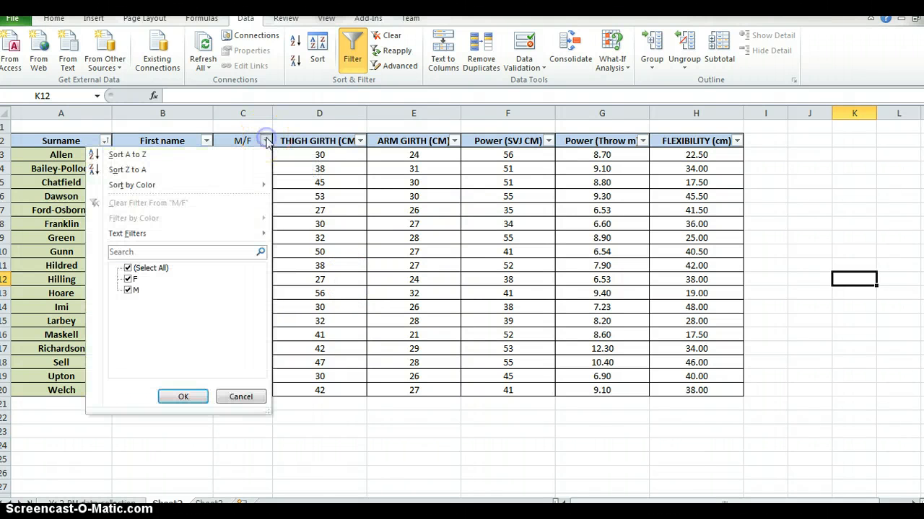
pyautogui.click(126, 155)
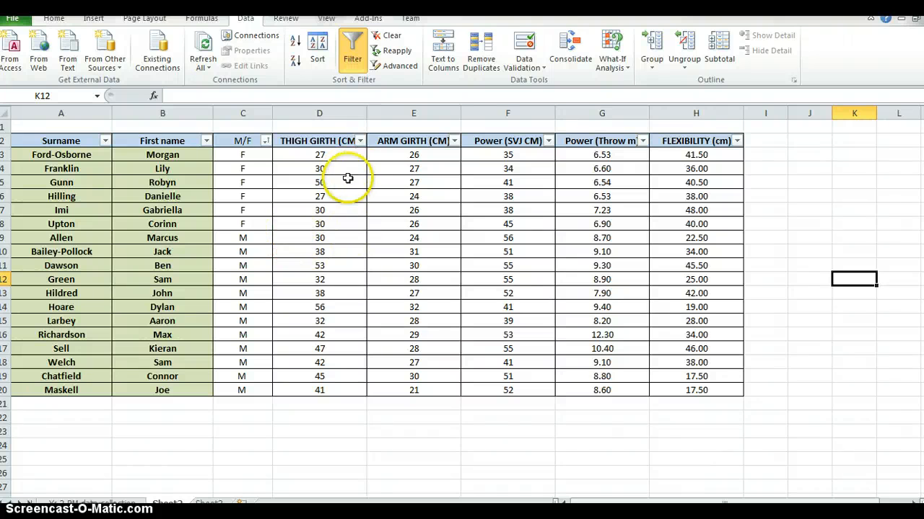
# Sort the table by THIGH GIRTH from largest to smallest, and again by Power (Throw m) from smallest to largest
pyautogui.click(360, 142)
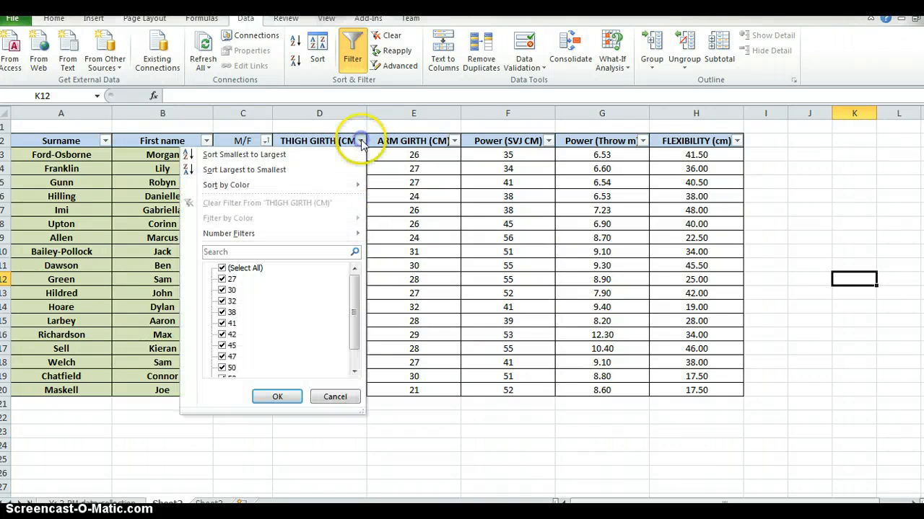
pyautogui.click(284, 170)
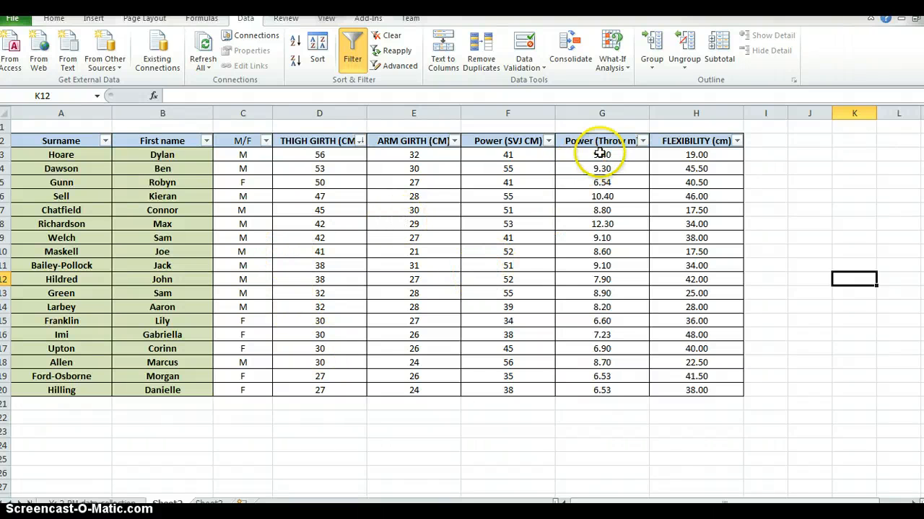
pyautogui.click(642, 142)
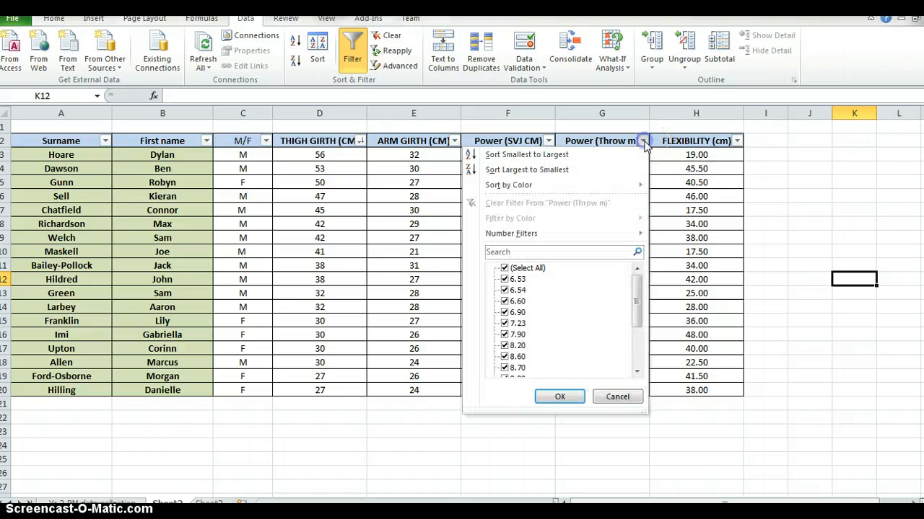
pyautogui.click(528, 156)
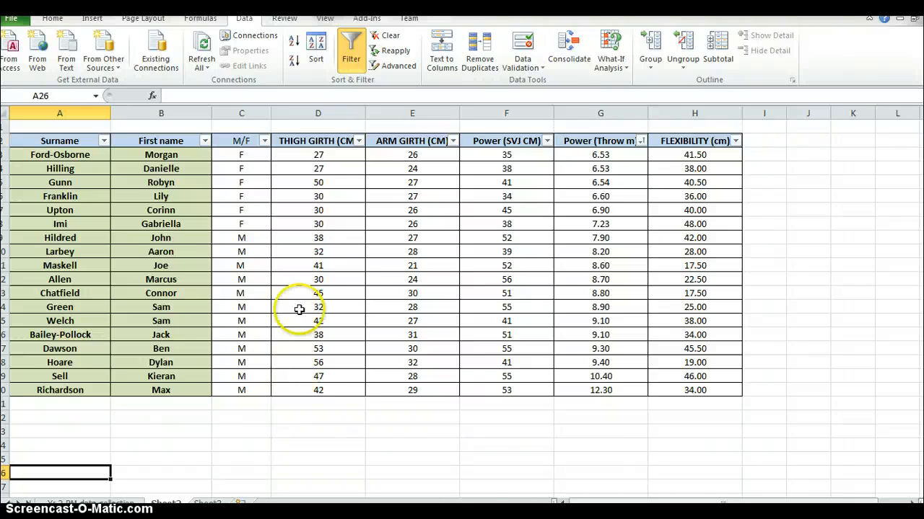
# Format the thigh girth value in D13 as Currency with the £ symbol and 2 decimal places
pyautogui.click(312, 292)
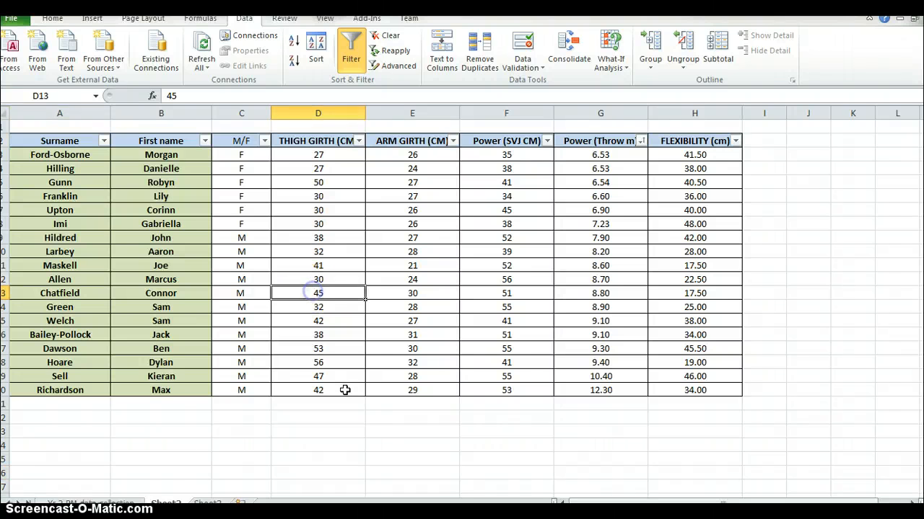
pyautogui.rightClick(339, 296)
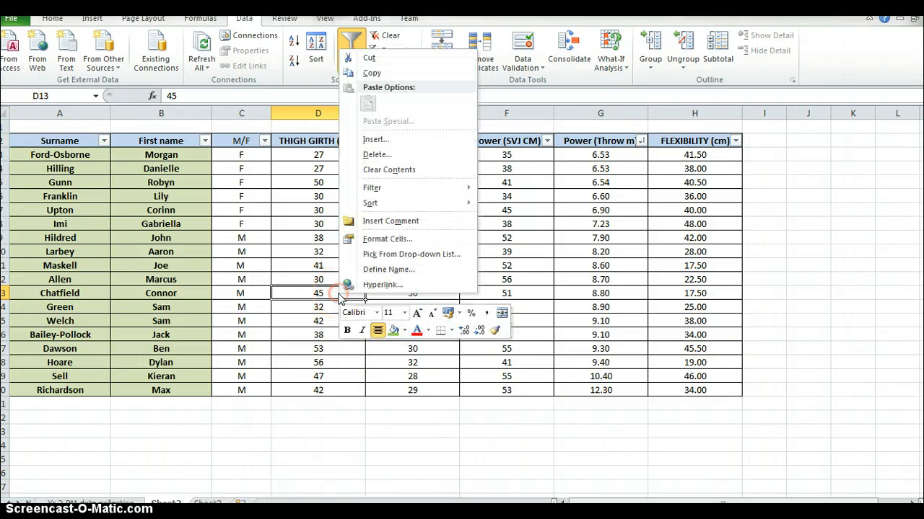
pyautogui.click(391, 241)
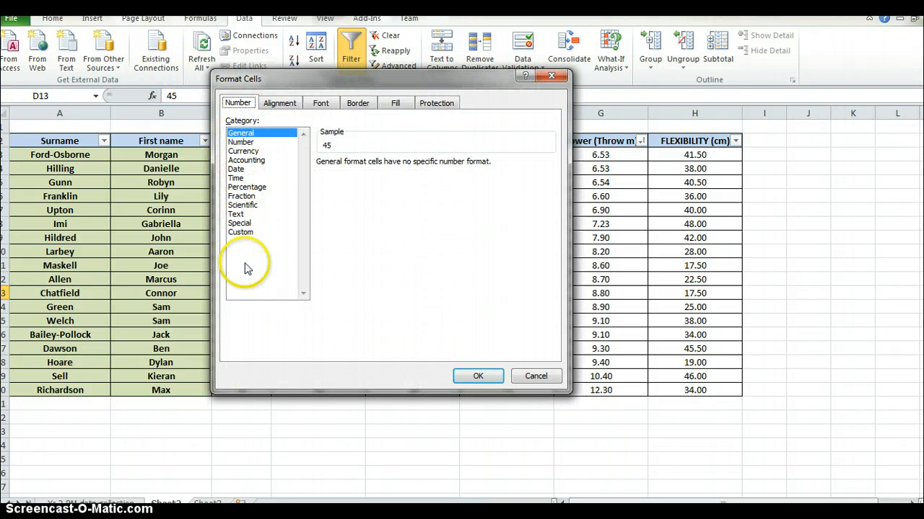
pyautogui.click(240, 143)
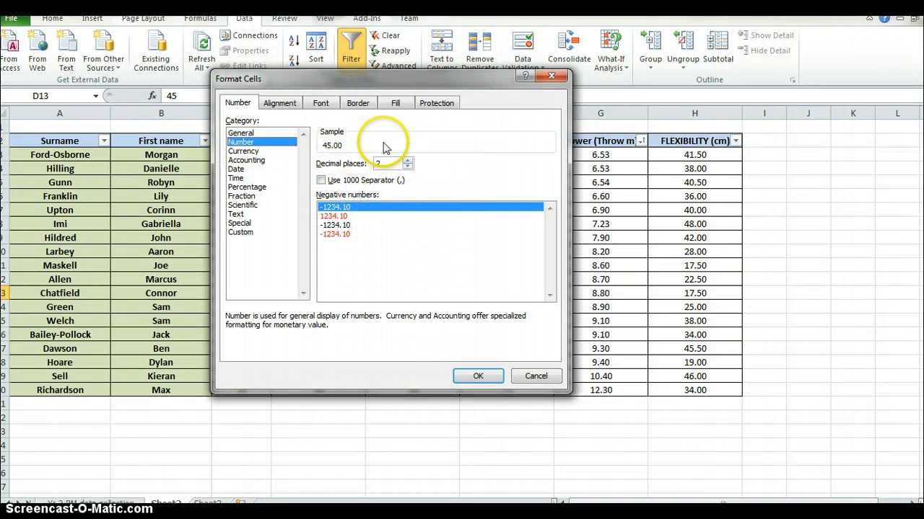
pyautogui.click(258, 151)
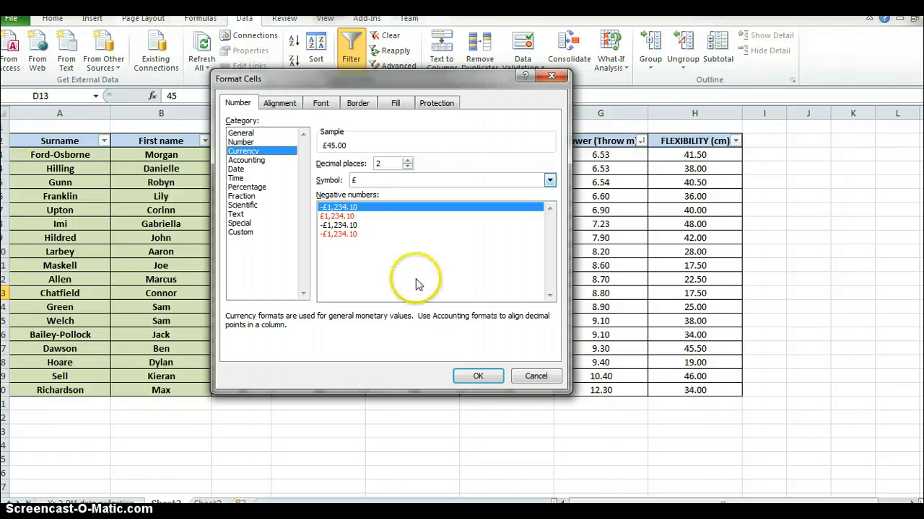
pyautogui.click(476, 376)
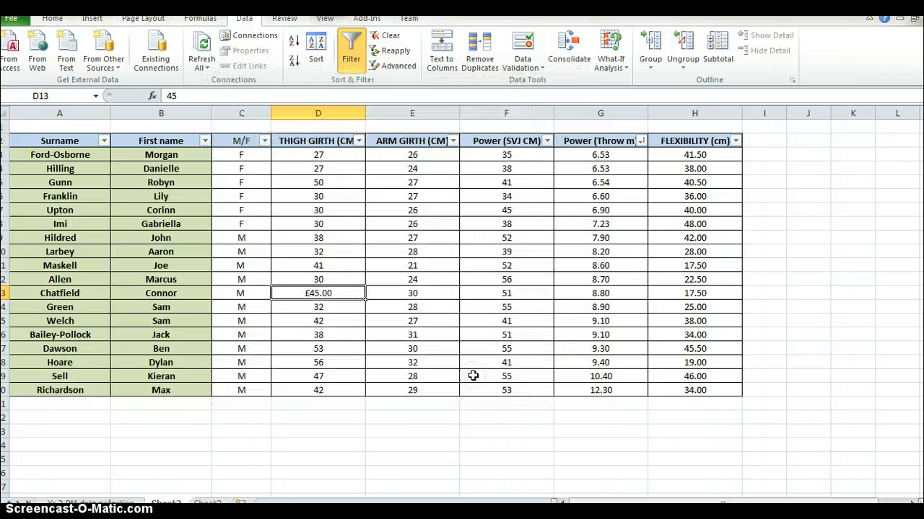
# Preview the General and Percentage number formats for the thigh girth value in D13 without applying them
pyautogui.rightClick(304, 294)
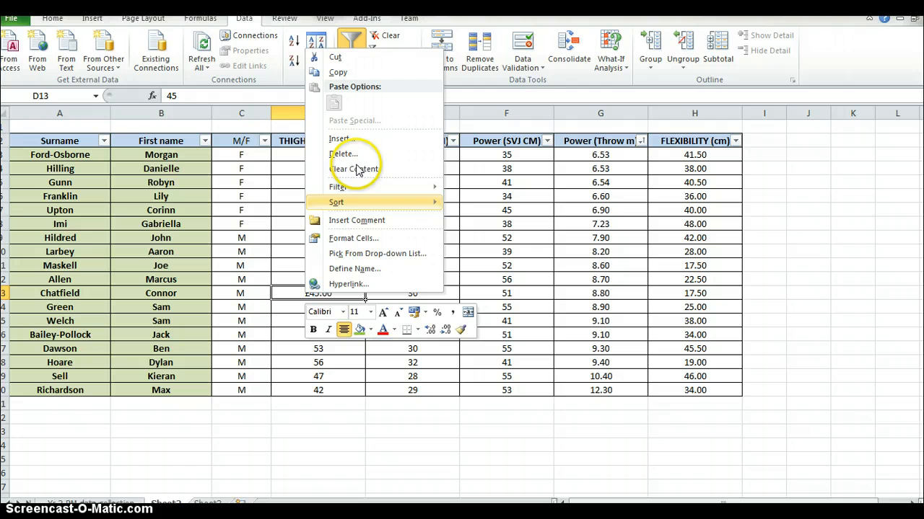
pyautogui.click(375, 241)
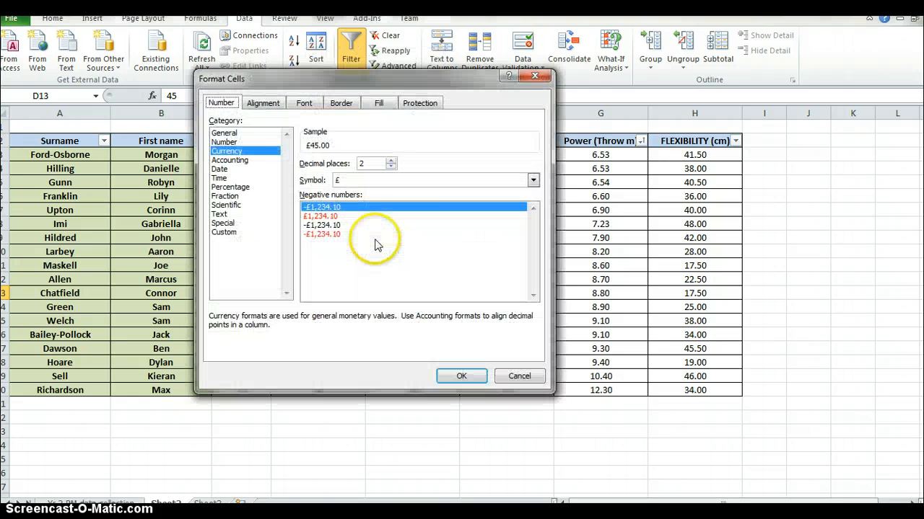
pyautogui.click(237, 134)
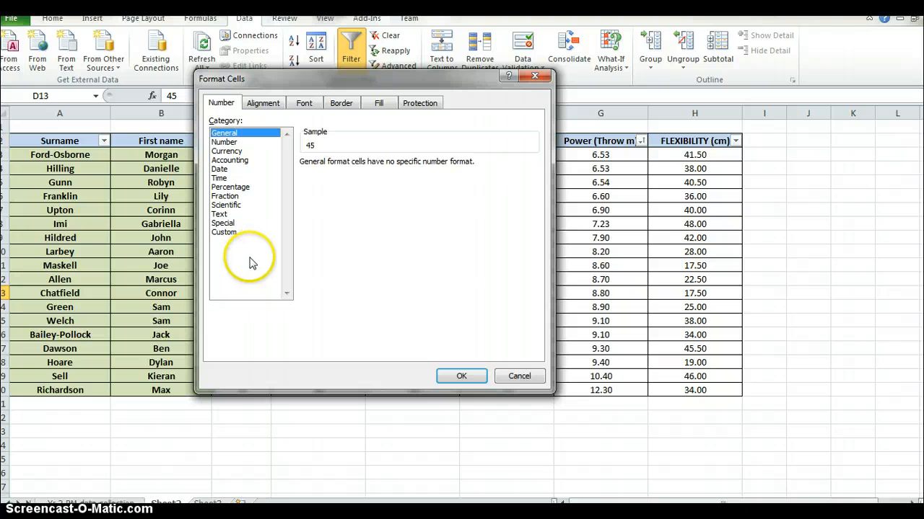
pyautogui.click(243, 188)
pyautogui.click(567, 404)
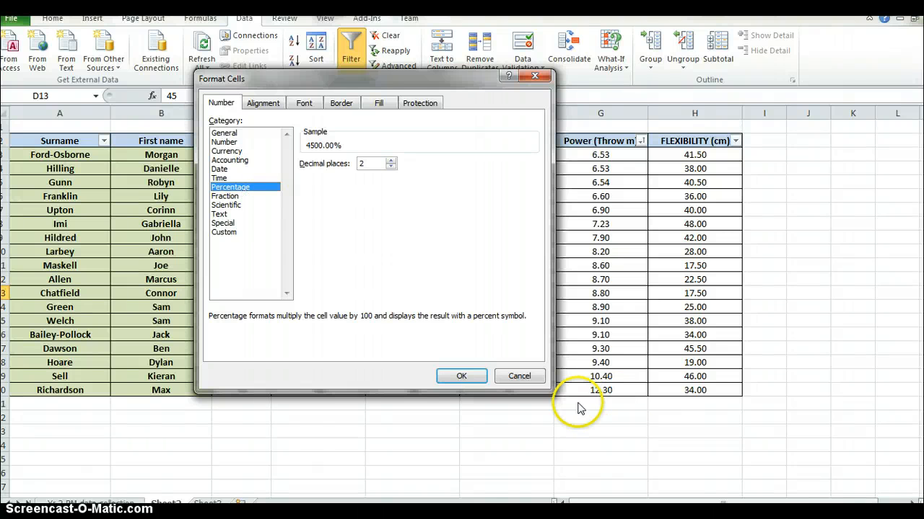
pyautogui.click(459, 379)
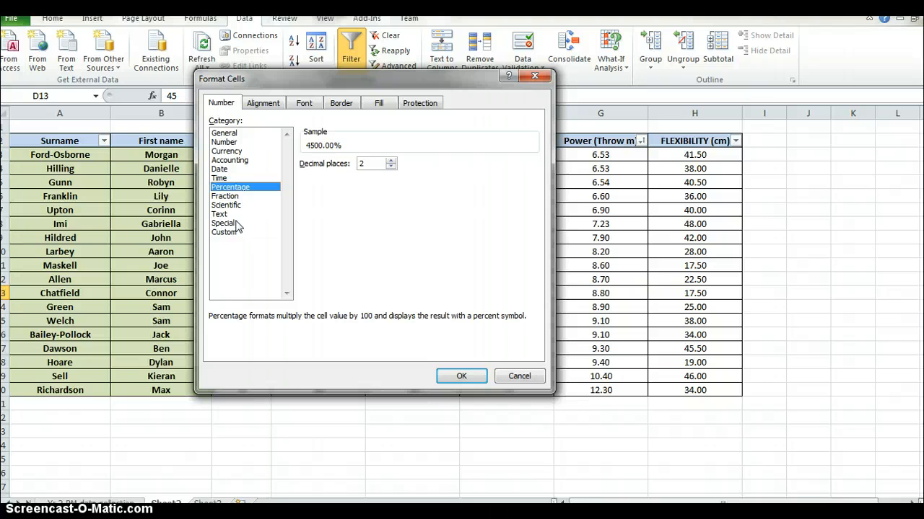
pyautogui.click(453, 375)
pyautogui.click(367, 248)
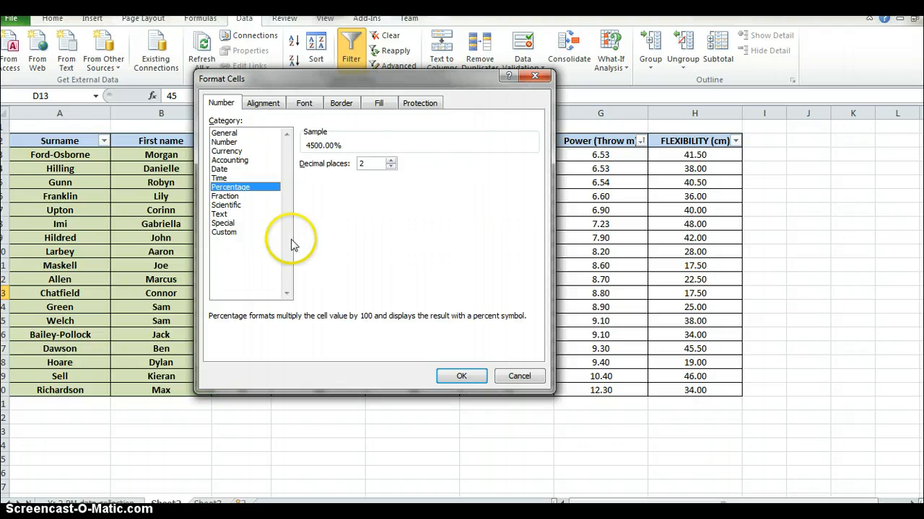
pyautogui.click(518, 376)
# Enter the label "Date" in B23 below the table
pyautogui.click(256, 443)
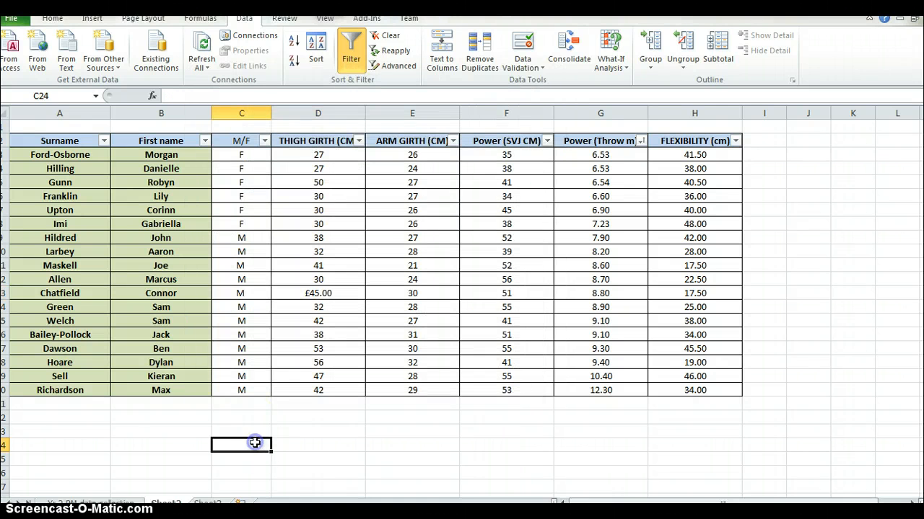
pyautogui.click(136, 430)
pyautogui.write('Date')
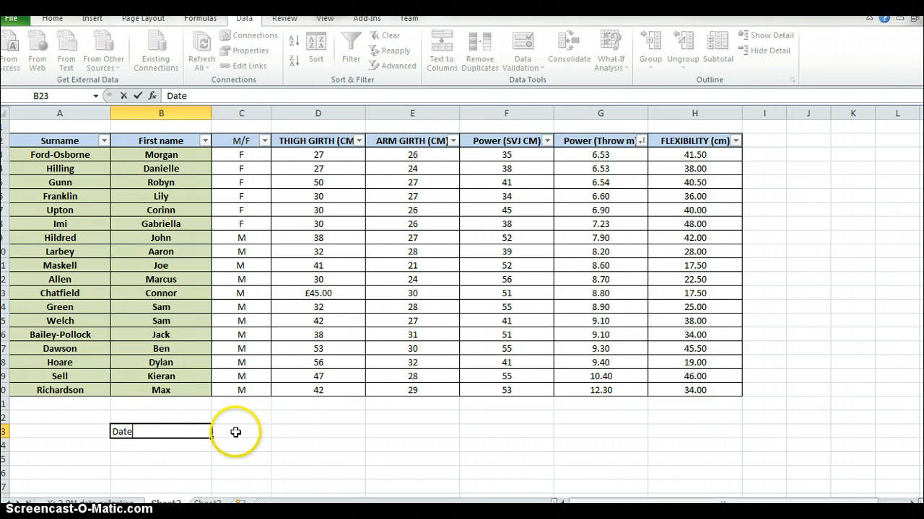
pyautogui.press('Tab')
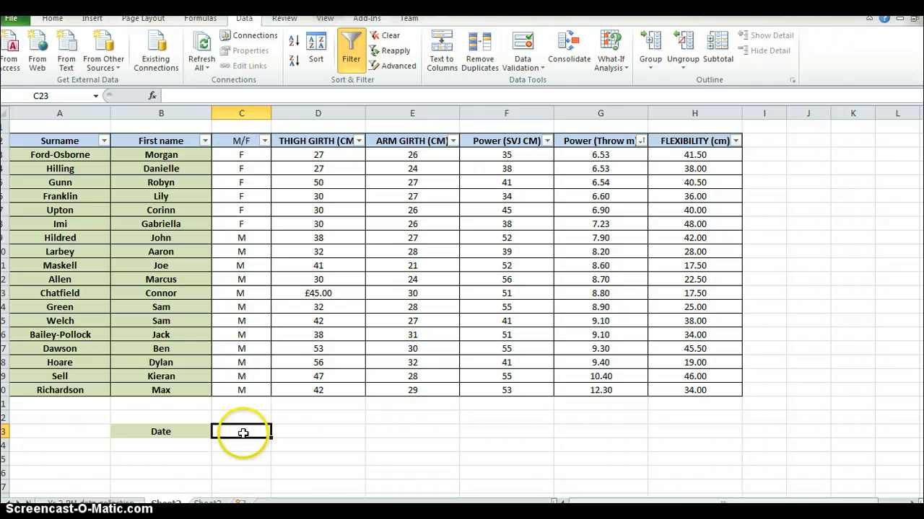
# Format cell C23 as a Date of type *14/03/2001 with the English (U.K.) locale
pyautogui.rightClick(243, 433)
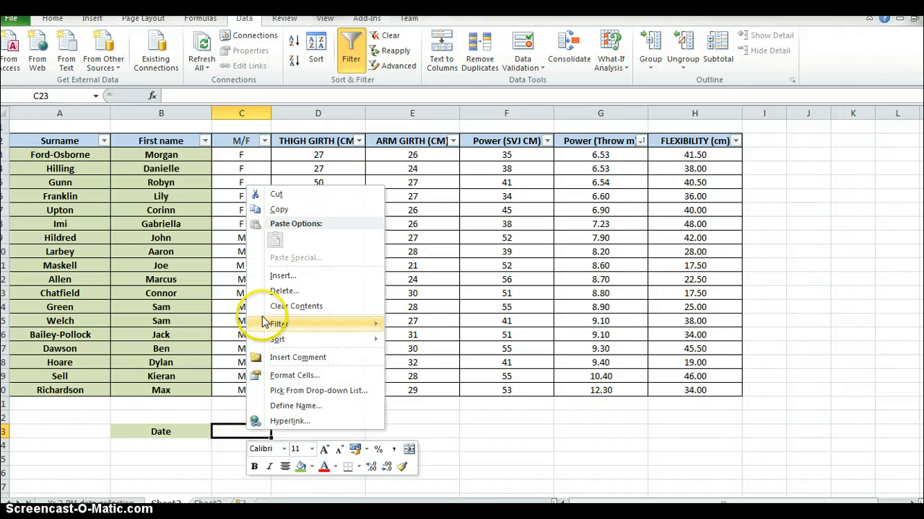
pyautogui.click(292, 375)
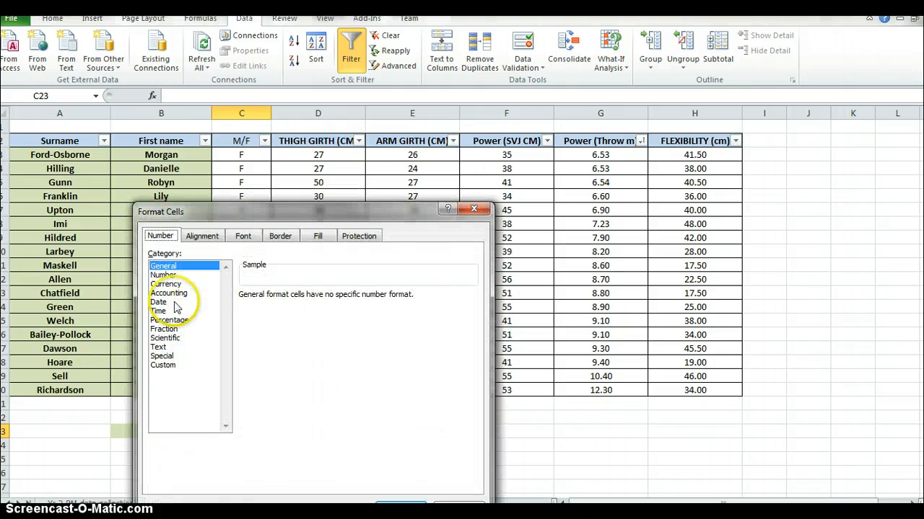
pyautogui.click(160, 301)
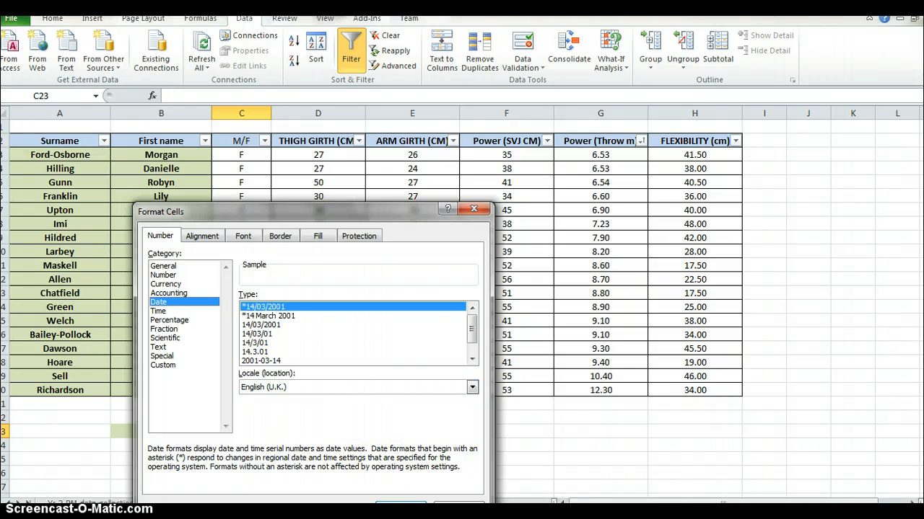
pyautogui.click(400, 504)
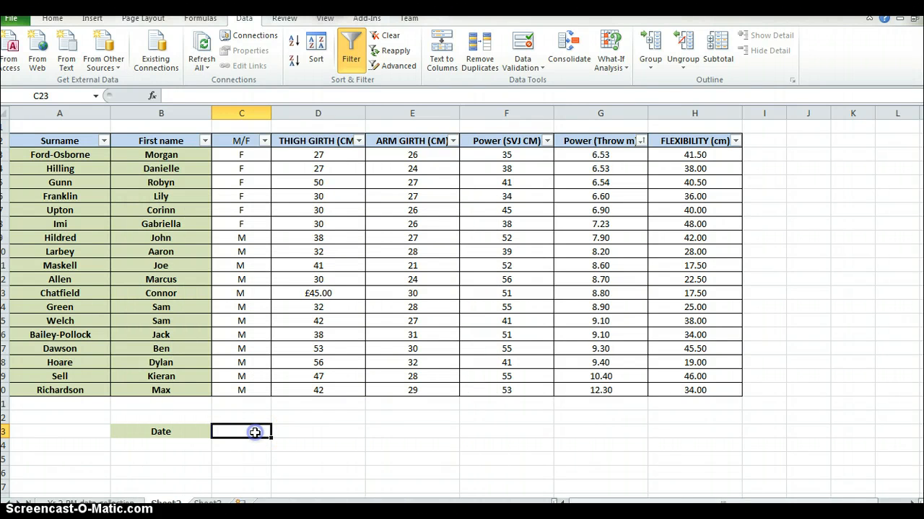
# Enter the date 16/07/2013 in C23 next to the Date label
pyautogui.write('16/')
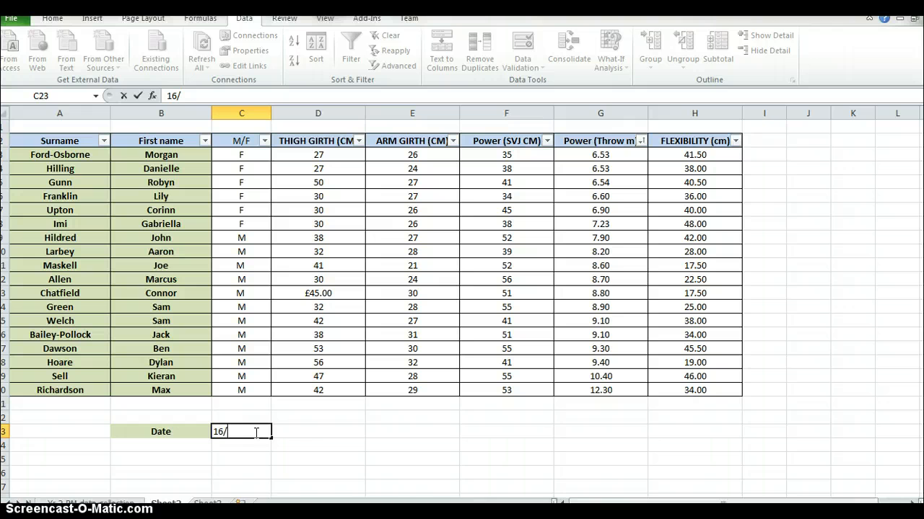
pyautogui.write('07/2013')
pyautogui.press('Return')
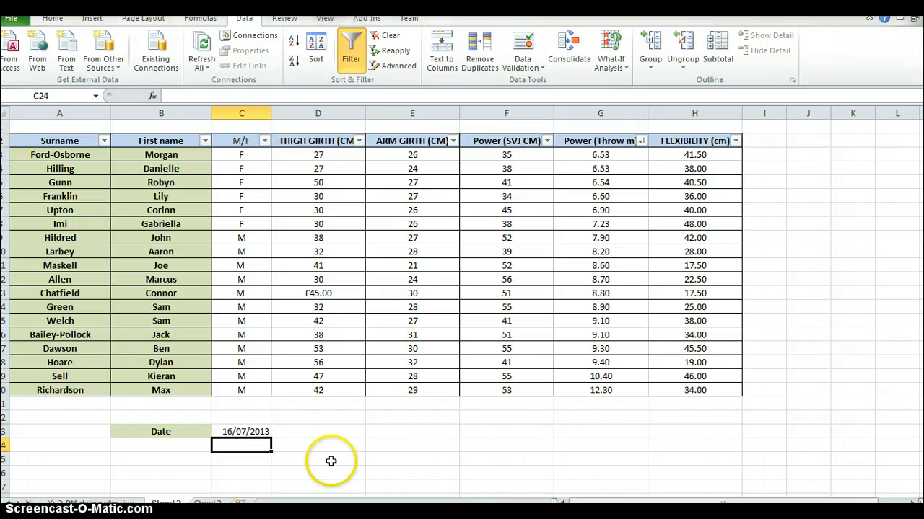
pyautogui.click(255, 430)
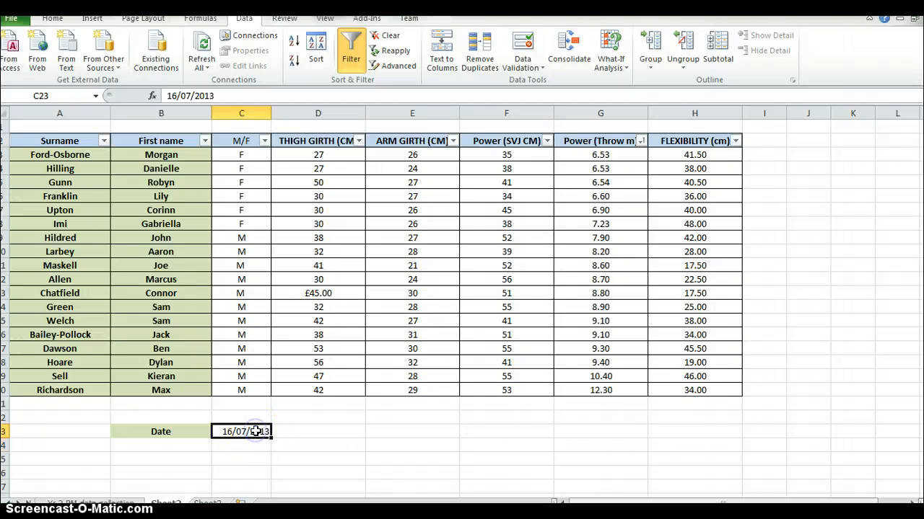
pyautogui.click(259, 430)
# Enter the date 16/07/2013 in the unformatted cell D23 as a trial, and clear that cell again
pyautogui.click(311, 431)
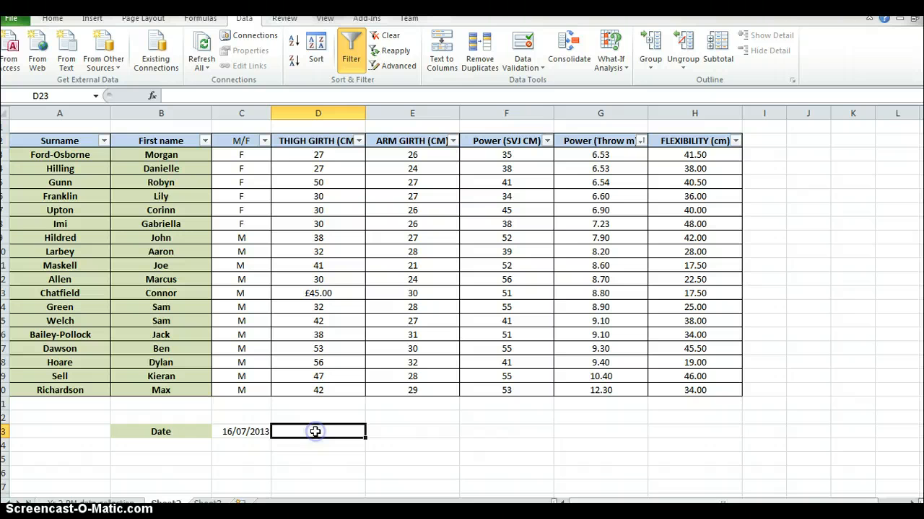
pyautogui.write('1')
pyautogui.write('6/07/2013')
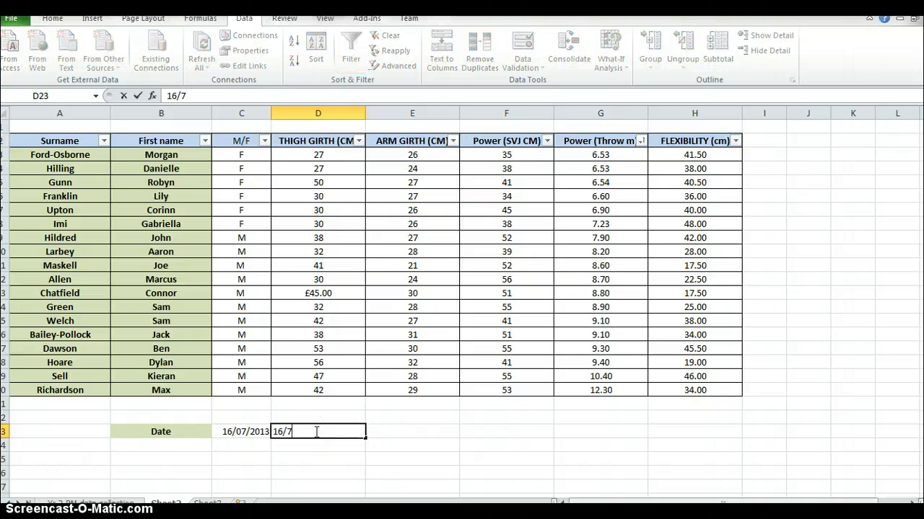
pyautogui.press('Return')
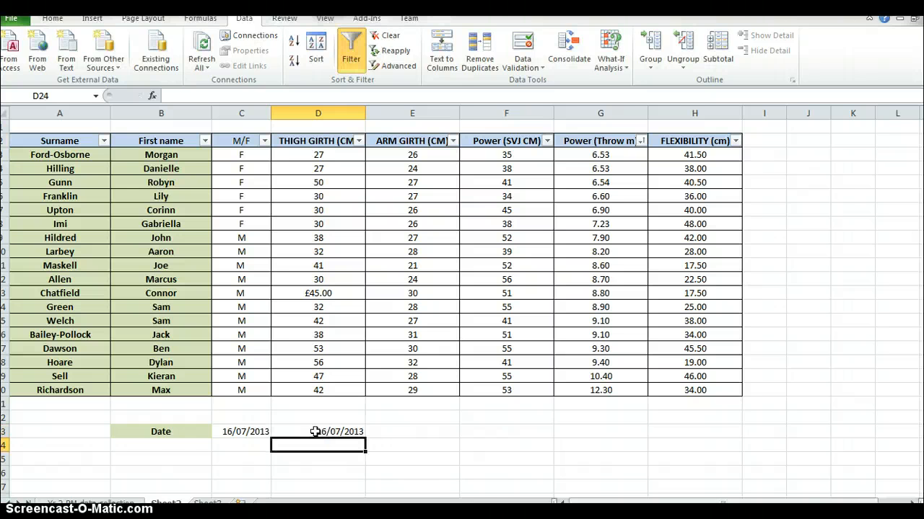
pyautogui.click(334, 432)
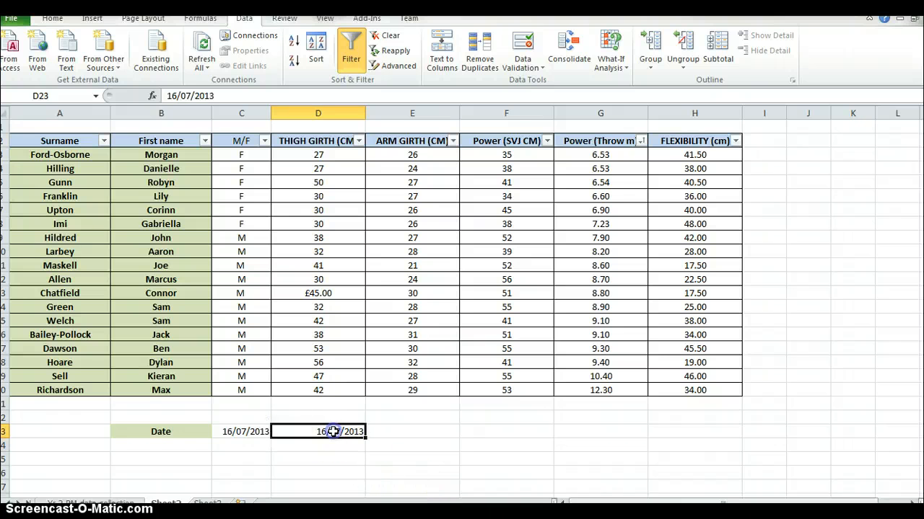
pyautogui.press('Delete')
pyautogui.click(412, 435)
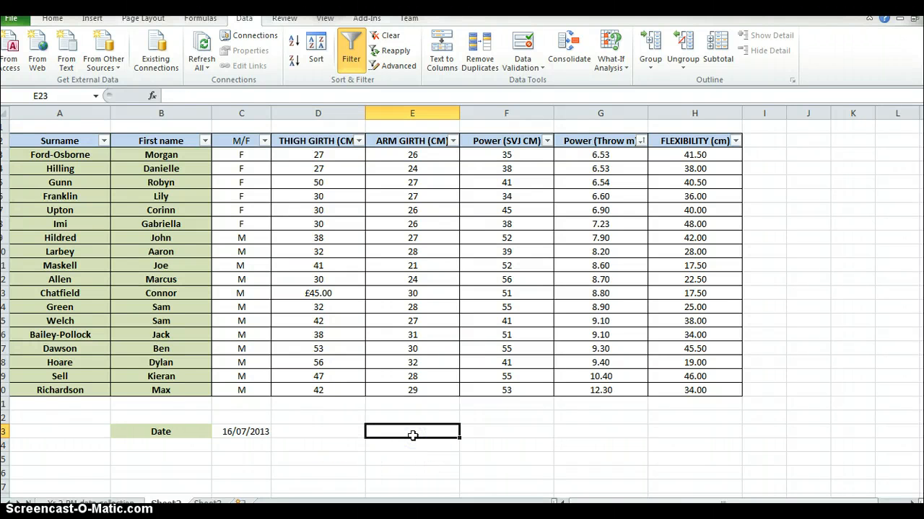
# Review the number format categories for the thigh girth value in D7 without applying any
pyautogui.click(222, 433)
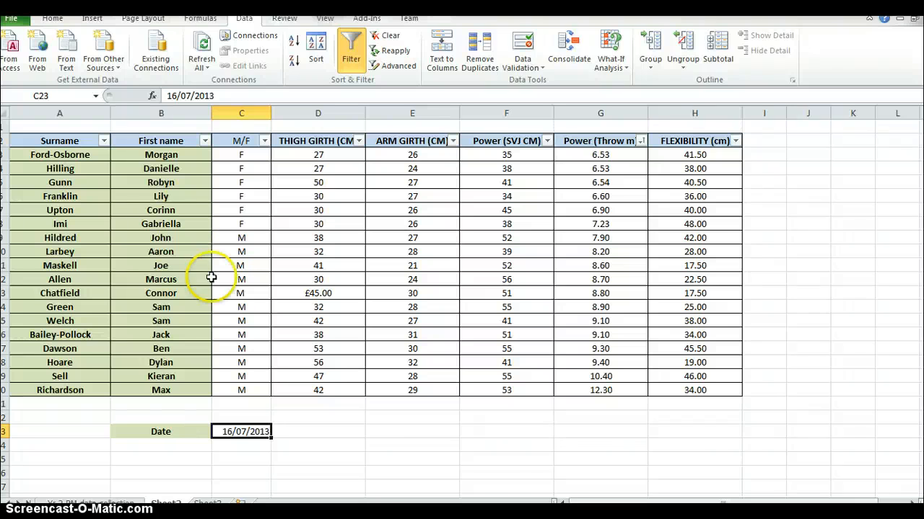
pyautogui.rightClick(295, 209)
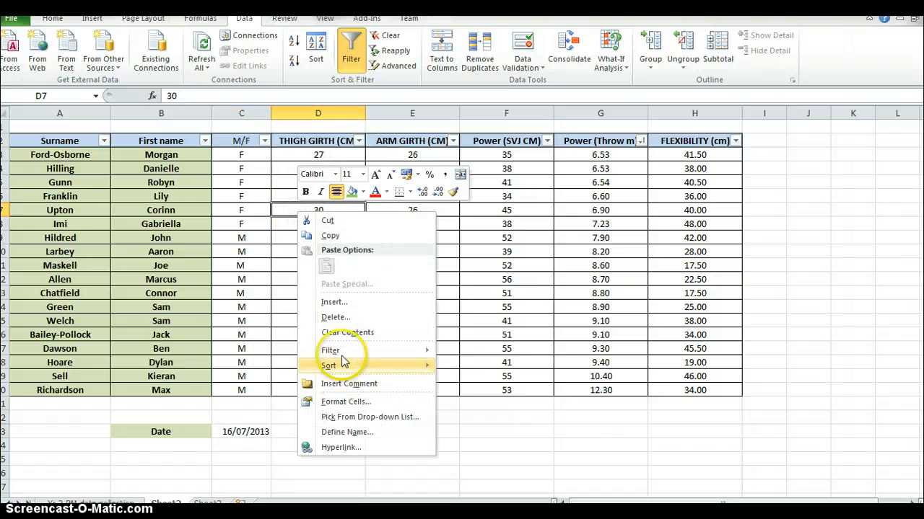
pyautogui.click(360, 401)
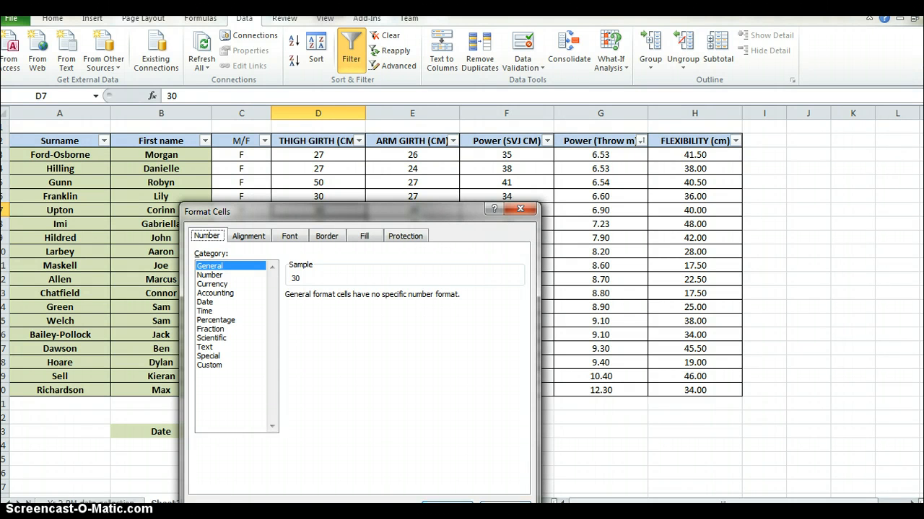
pyautogui.click(505, 507)
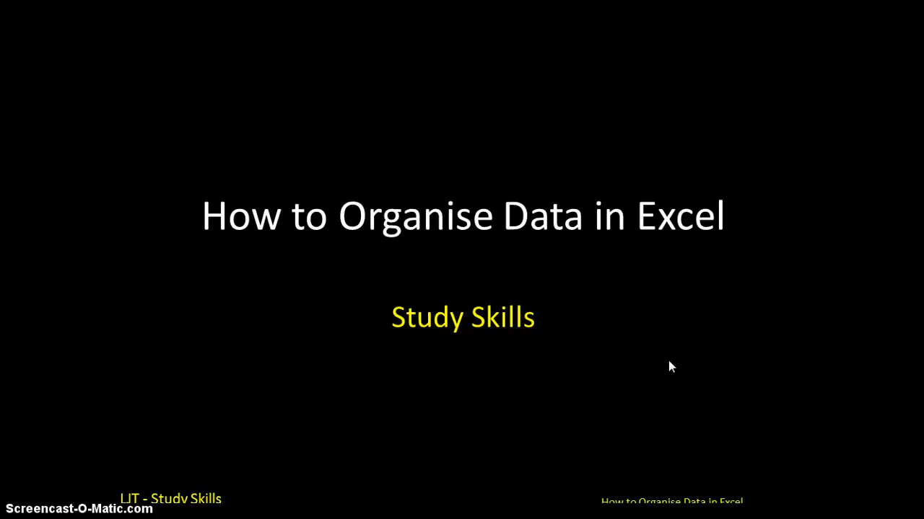
pyautogui.click(668, 360)
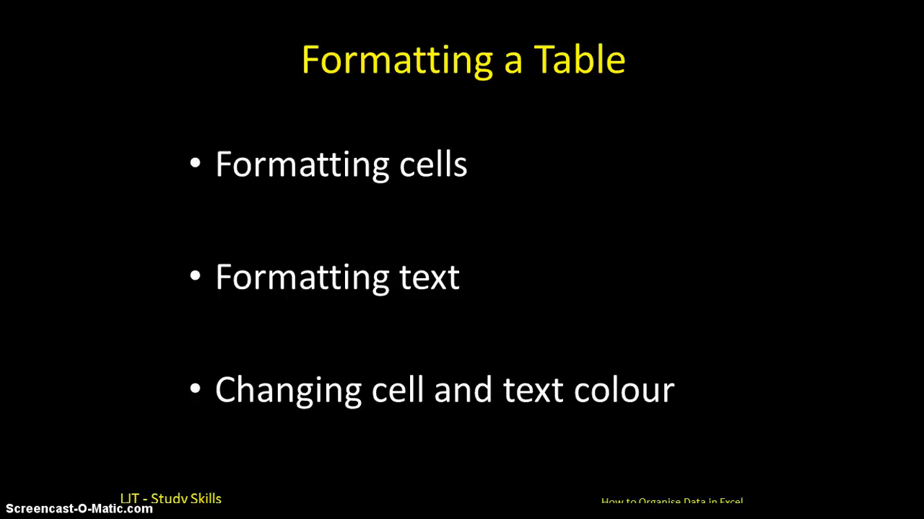
pyautogui.press('Right')
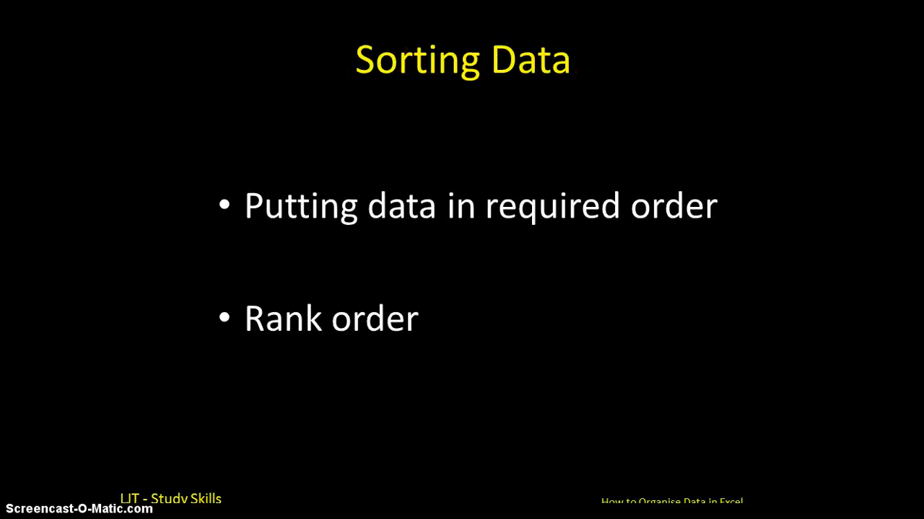